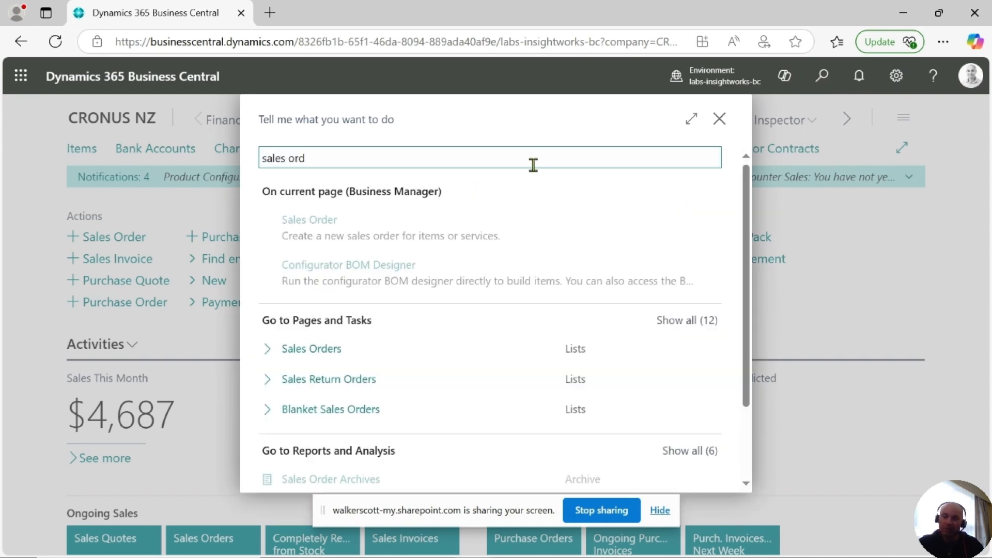
Open the Sales Orders list and create a new sales order
left_click(323, 346)
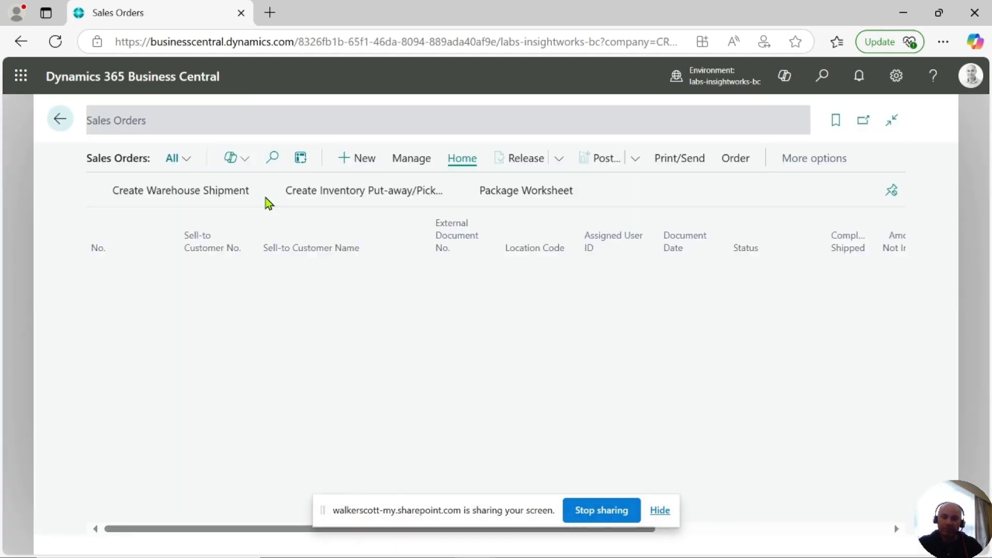
left_click(345, 158)
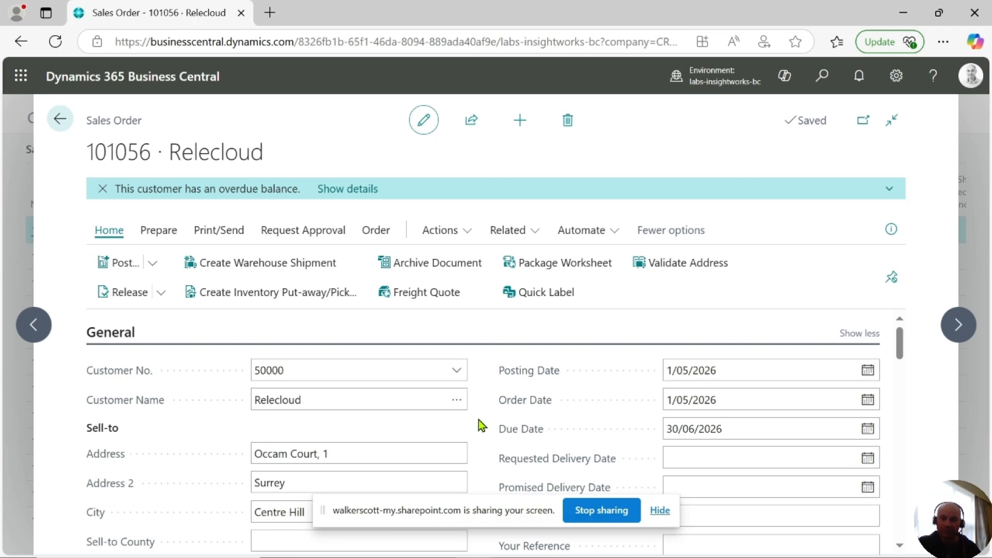
Add a line for the item 'big tel' (Really Big Television) and accept the CABLE COMBO service commitment package
scroll(481, 424, "down", 10)
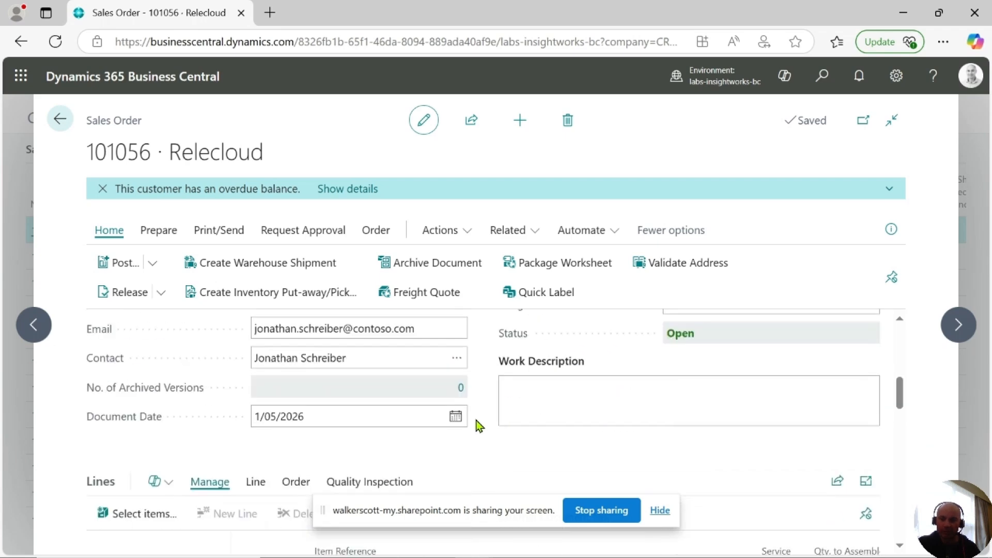
scroll(479, 425, "down", 3)
left_click(265, 428)
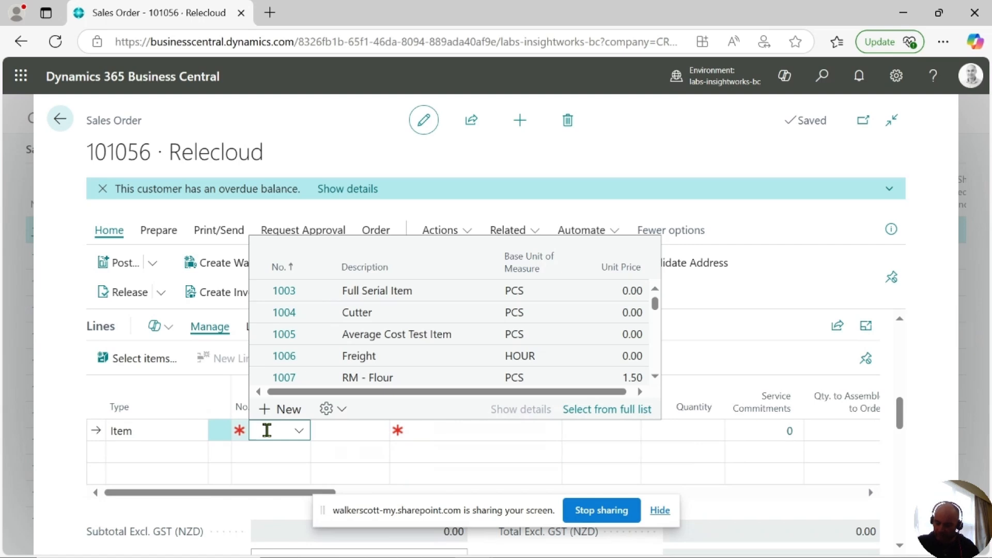
type("bi")
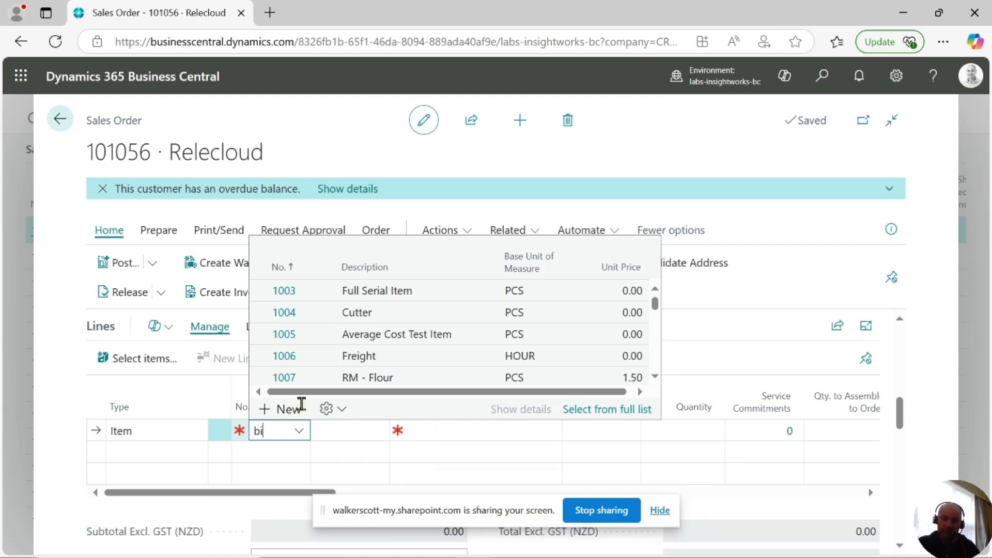
type("g tel")
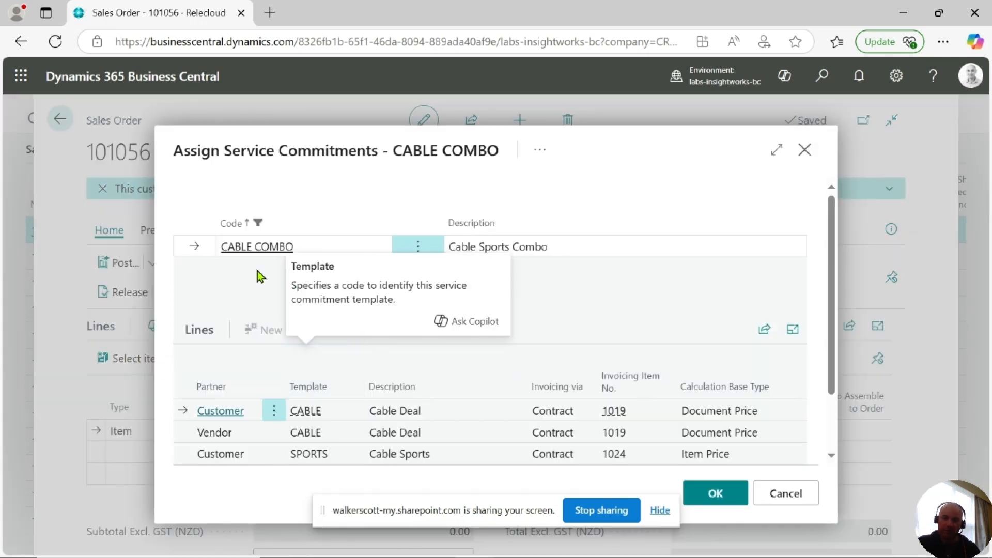
left_click_drag(177, 151, 378, 155)
left_click(345, 195)
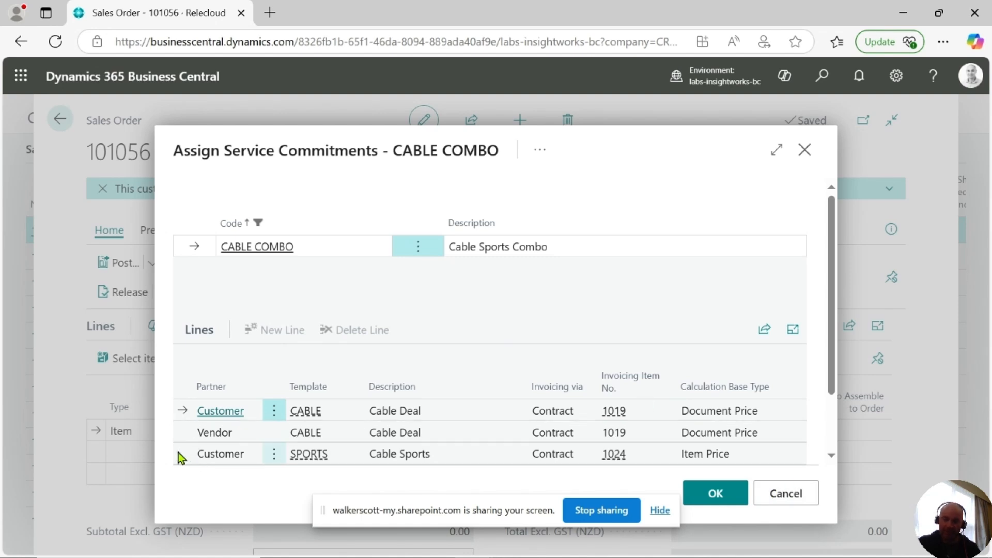
left_click(720, 502)
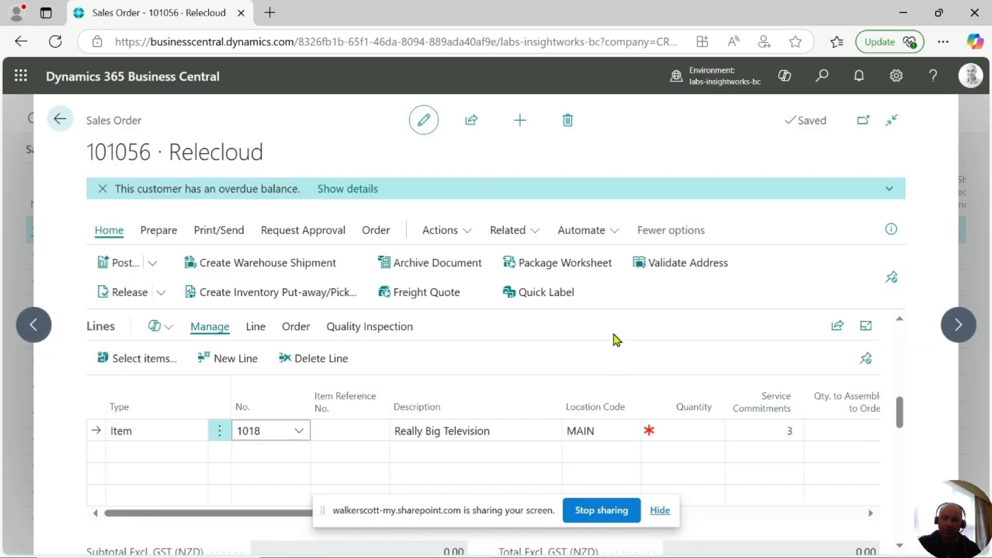
Open the line's sales service commitments, review their partners, terms and billing columns, and return to the order
left_click(789, 432)
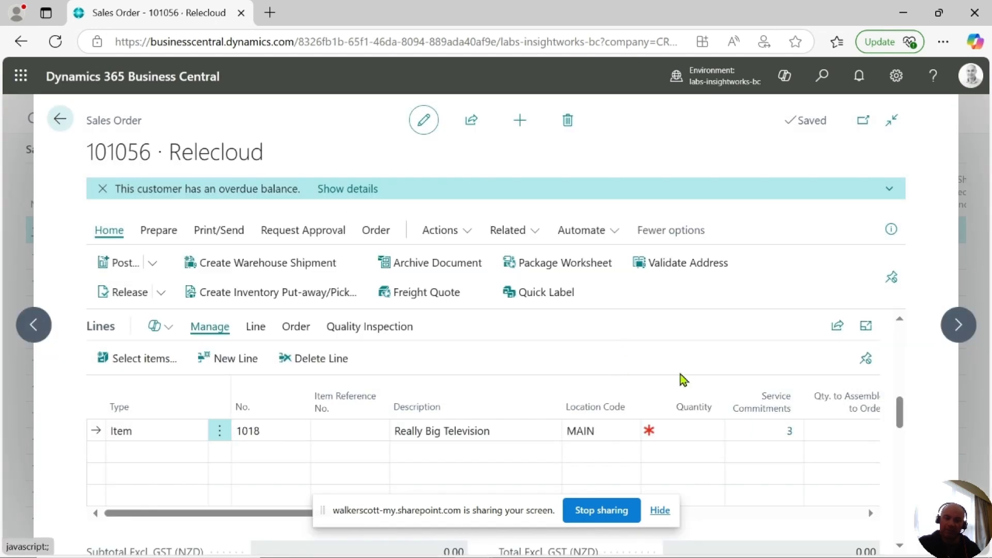
left_click(789, 434)
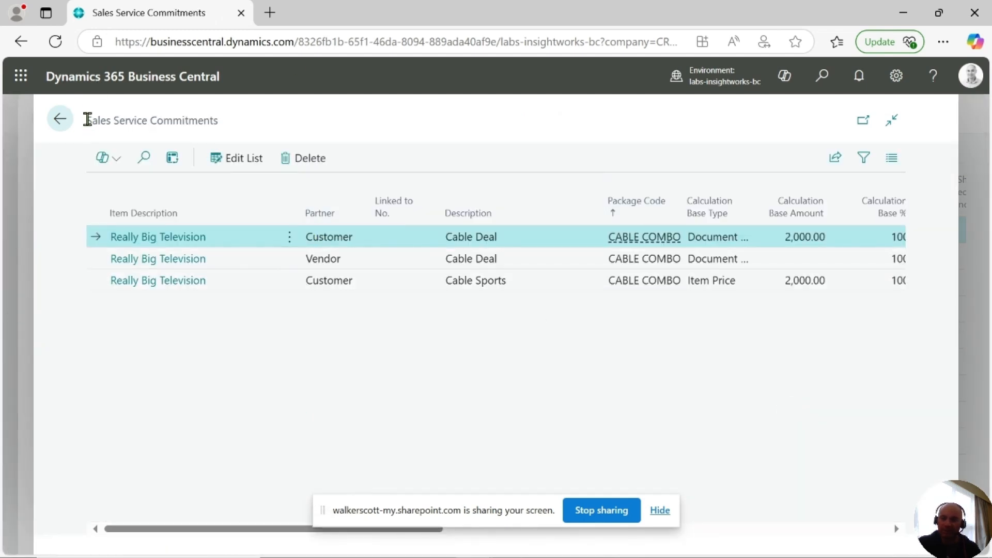
left_click_drag(87, 119, 279, 124)
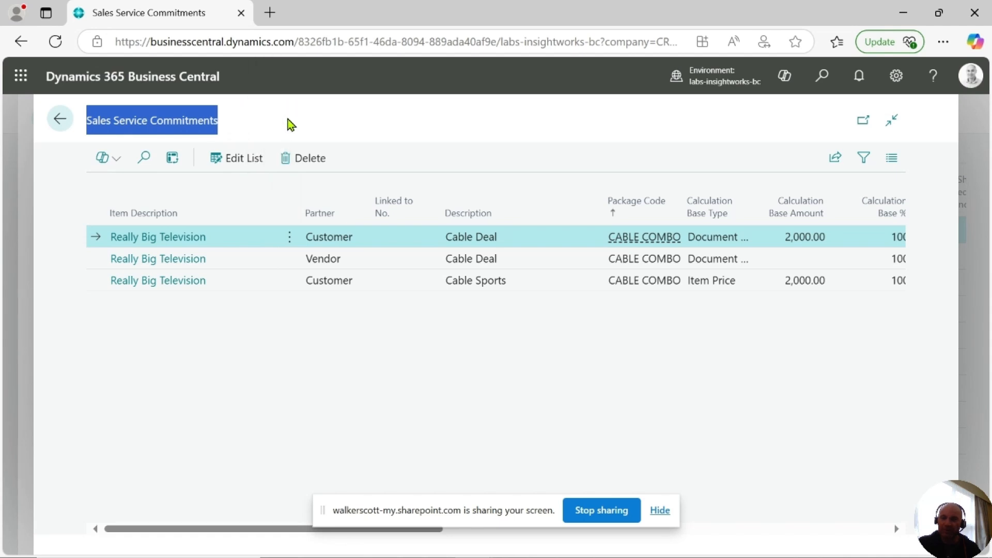
left_click(240, 328)
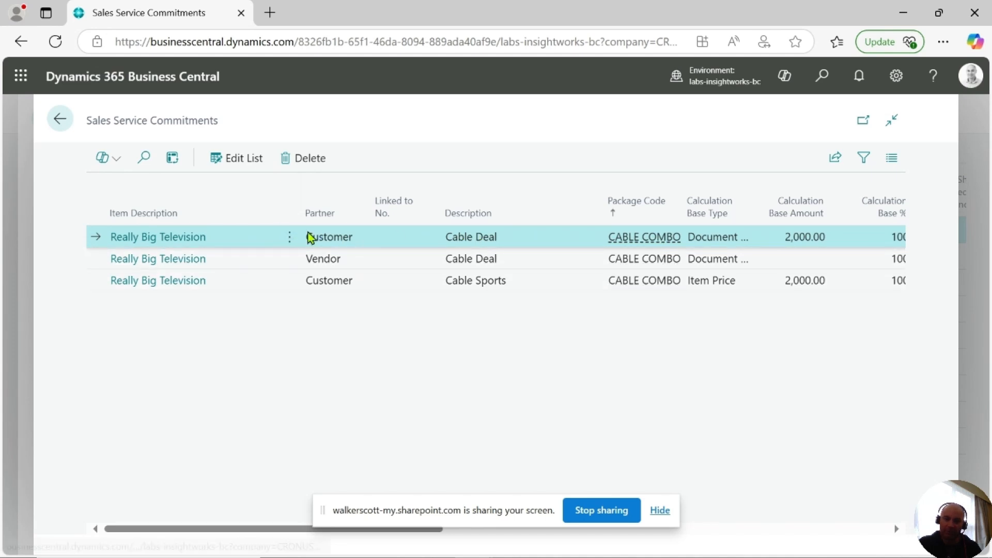
left_click_drag(308, 236, 366, 242)
left_click(381, 330)
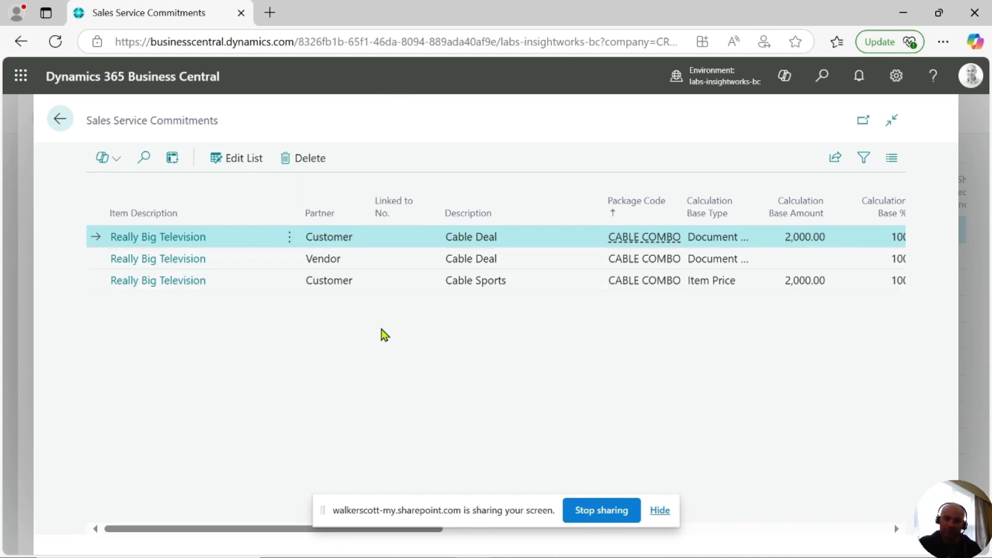
left_click(422, 283)
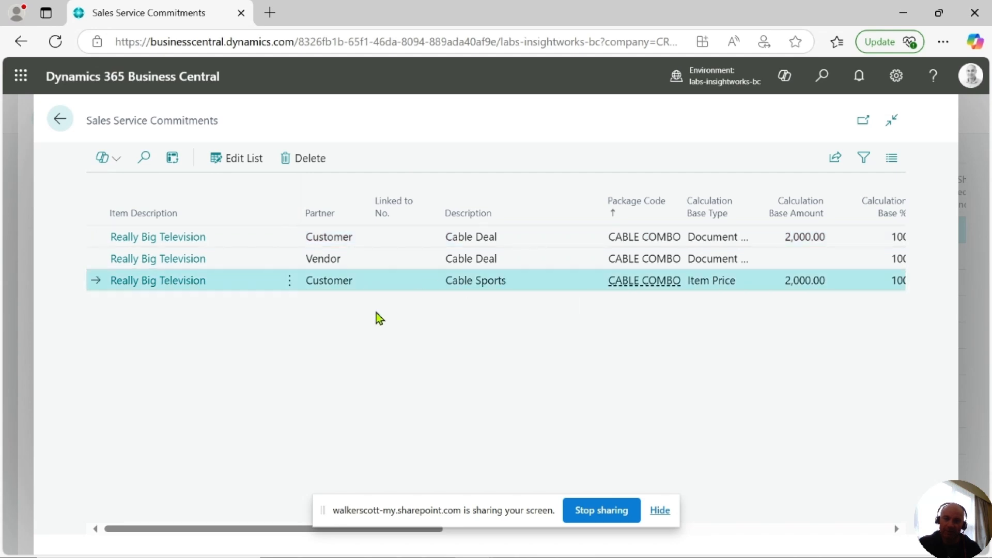
left_click_drag(305, 283, 365, 284)
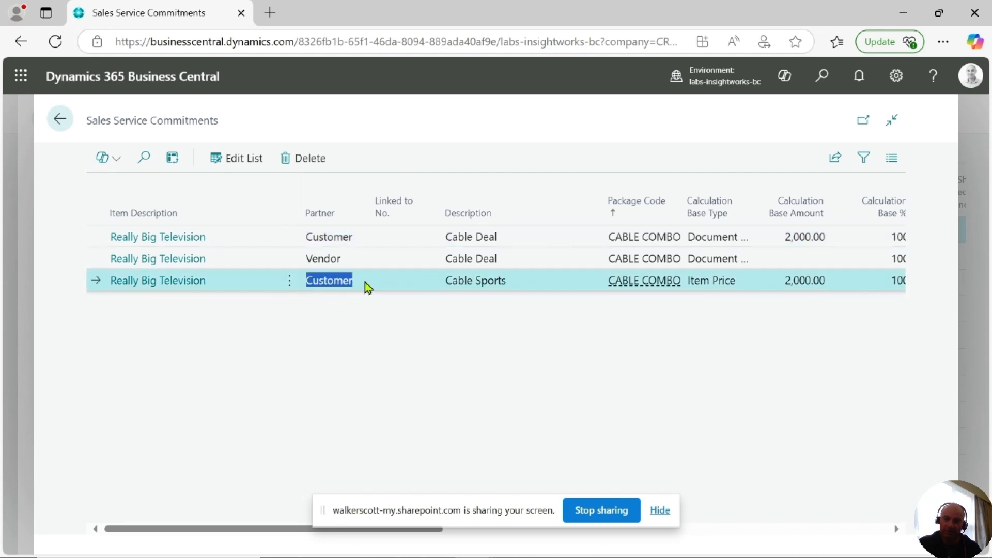
left_click(363, 343)
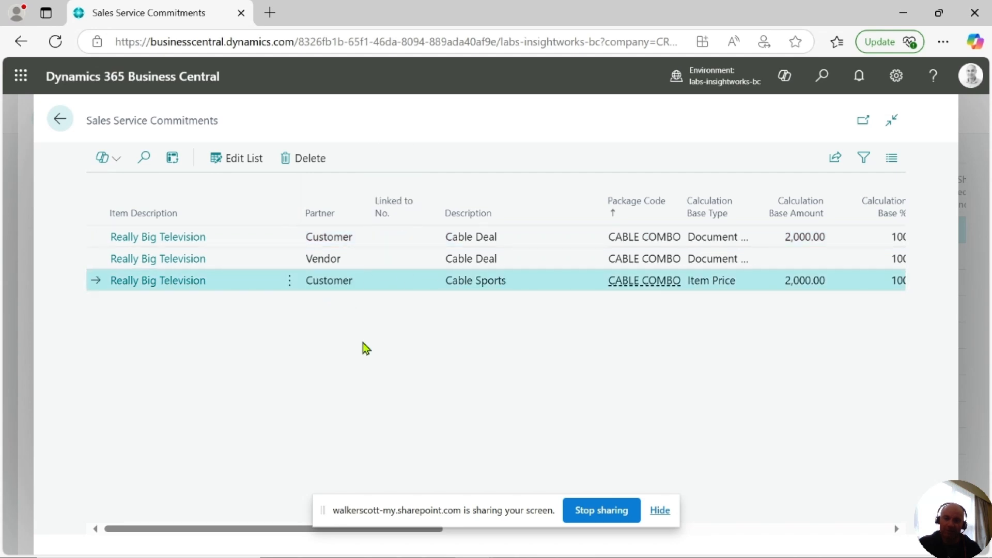
left_click(390, 262)
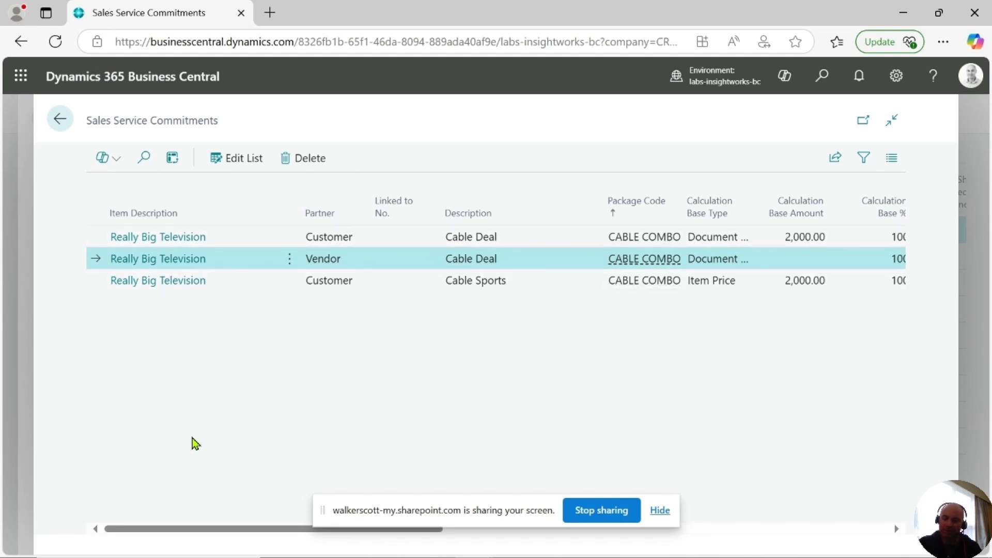
left_click_drag(196, 526, 568, 538)
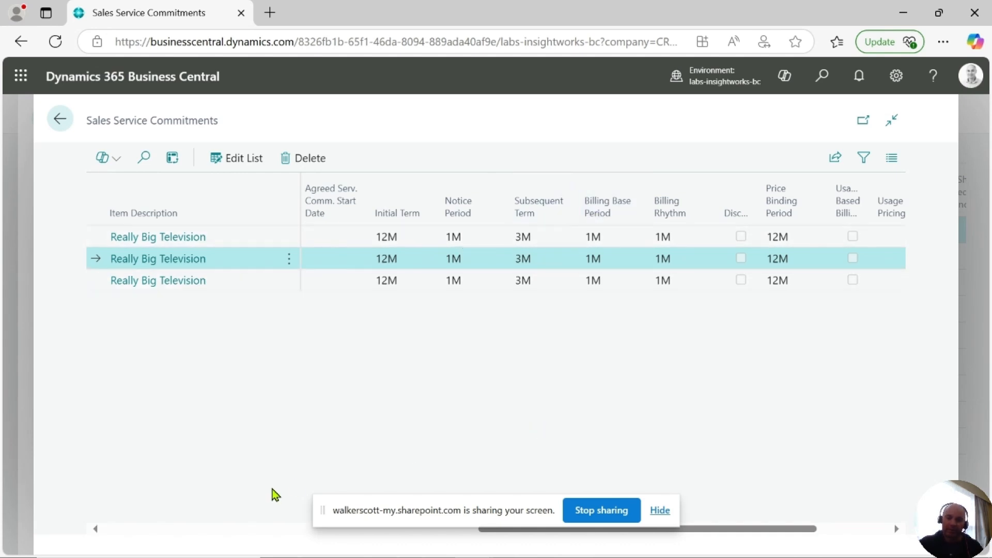
left_click_drag(773, 530, 736, 532)
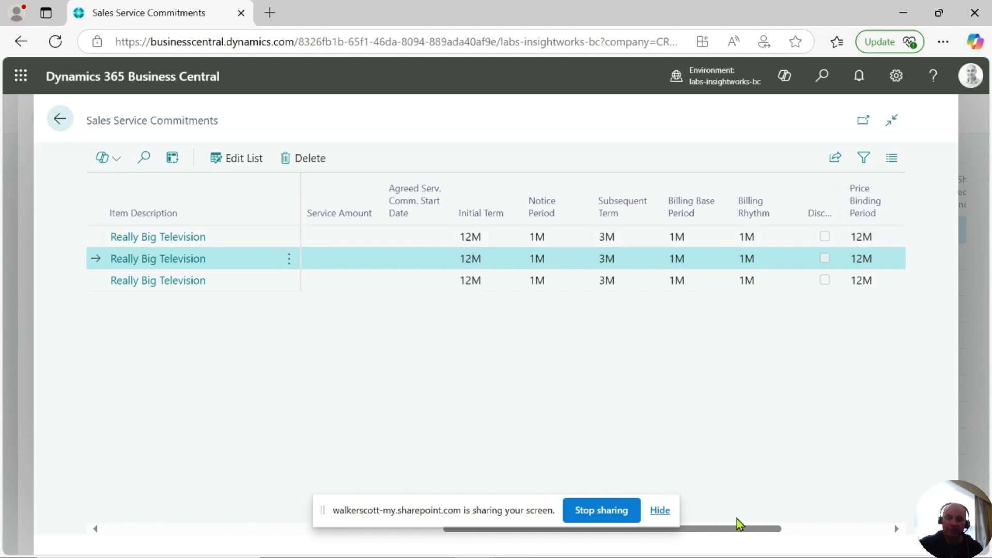
left_click_drag(742, 528, 847, 525)
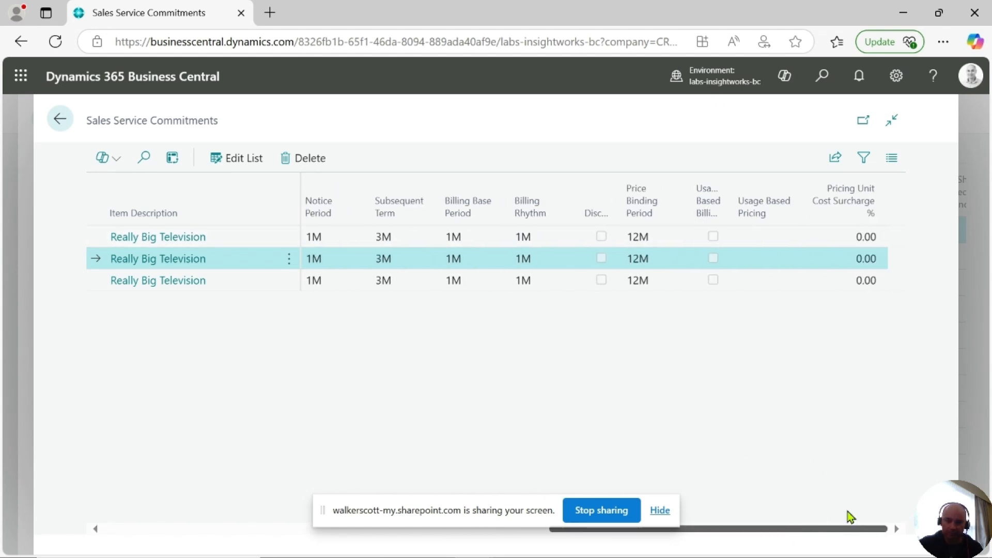
left_click(62, 120)
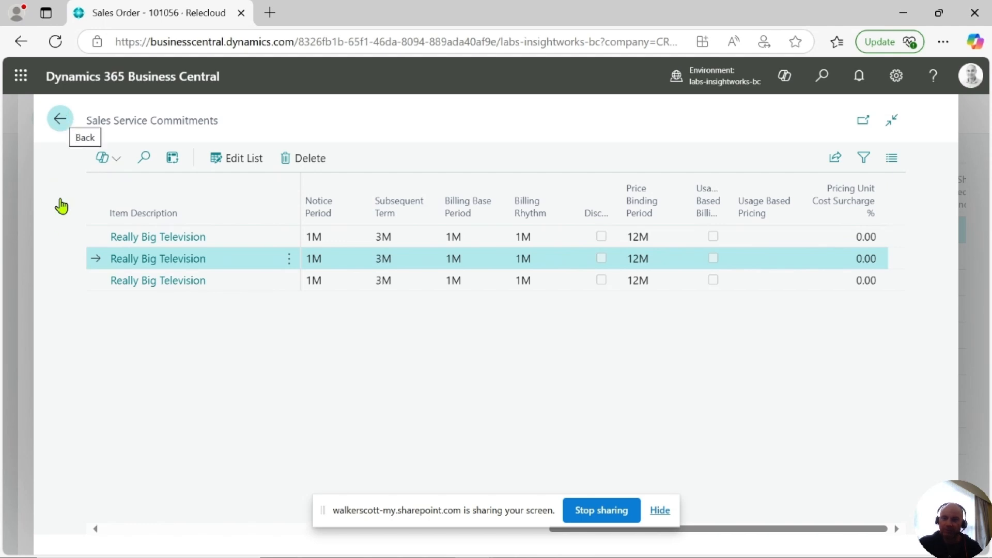
left_click(62, 122)
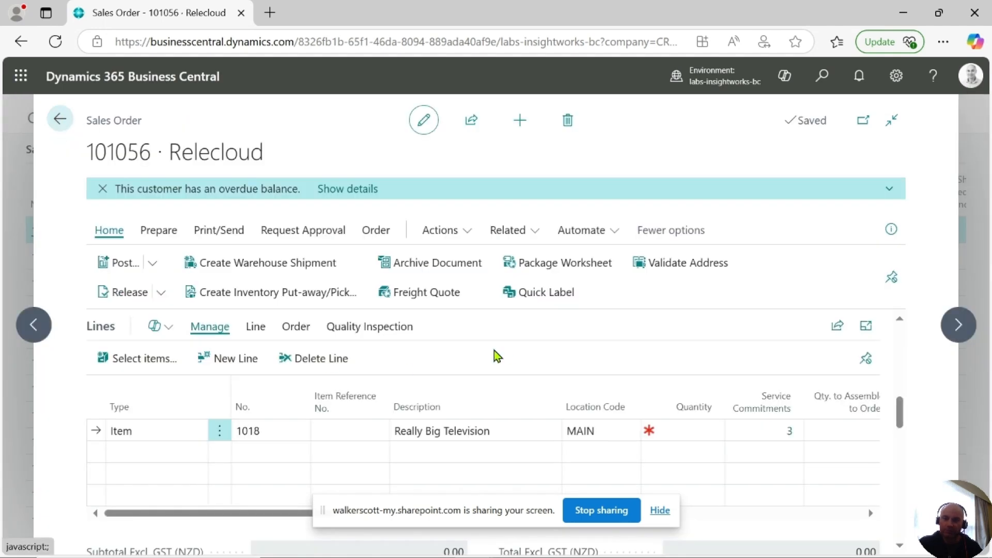
Set the Really Big Television line's quantity to 1
left_click(665, 429)
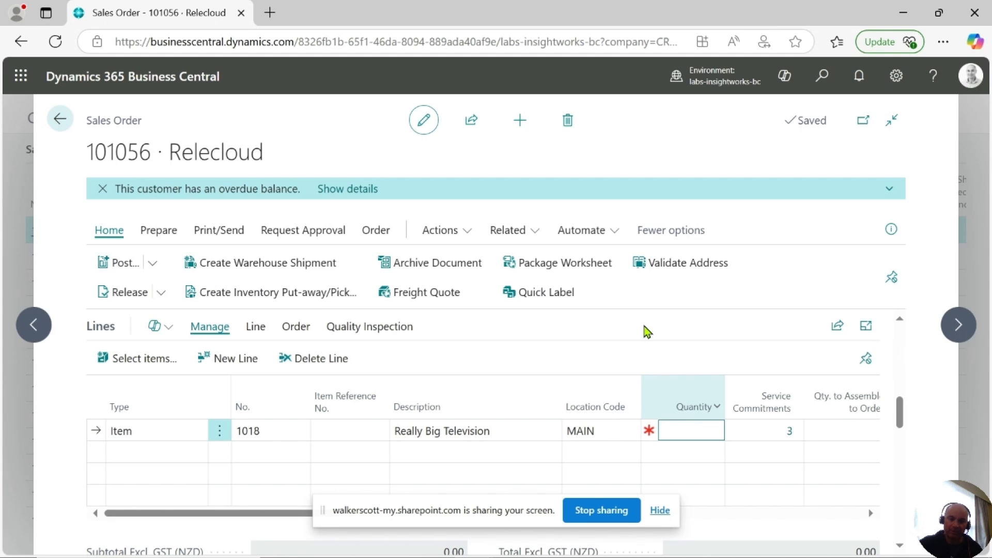
type("1")
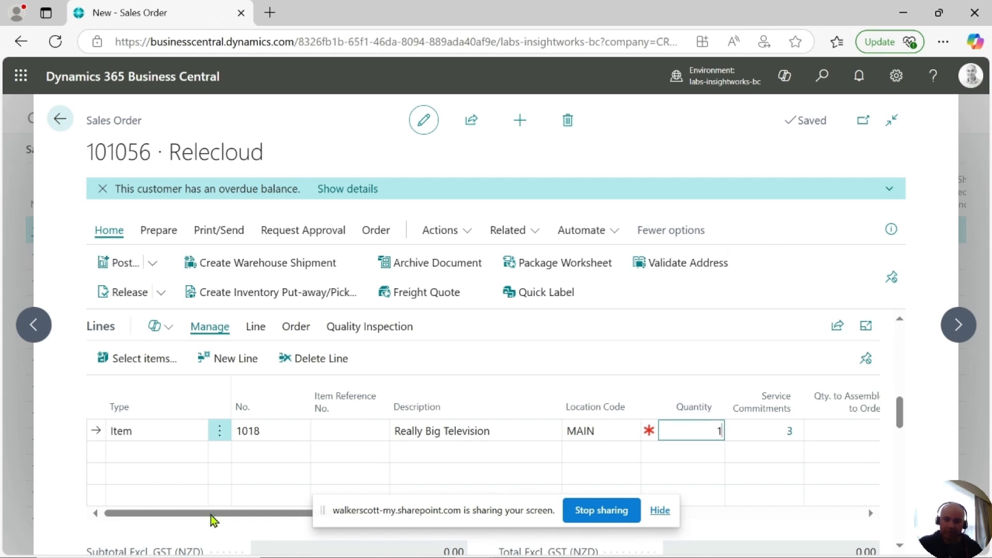
mouse_move(243, 518)
left_mouse_down()
mouse_move(454, 524)
mouse_move(715, 504)
mouse_move(243, 525)
left_mouse_up()
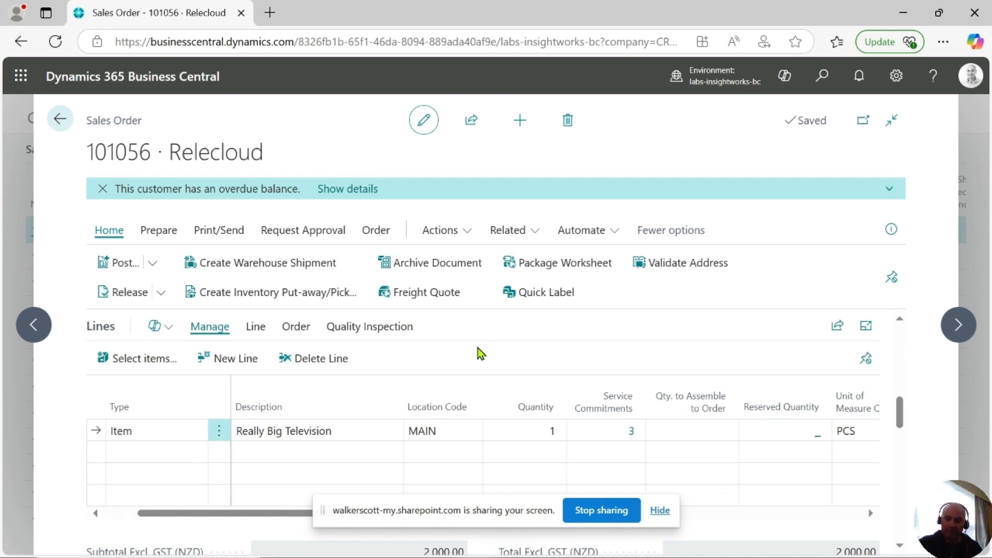
scroll(795, 454, "down", 2)
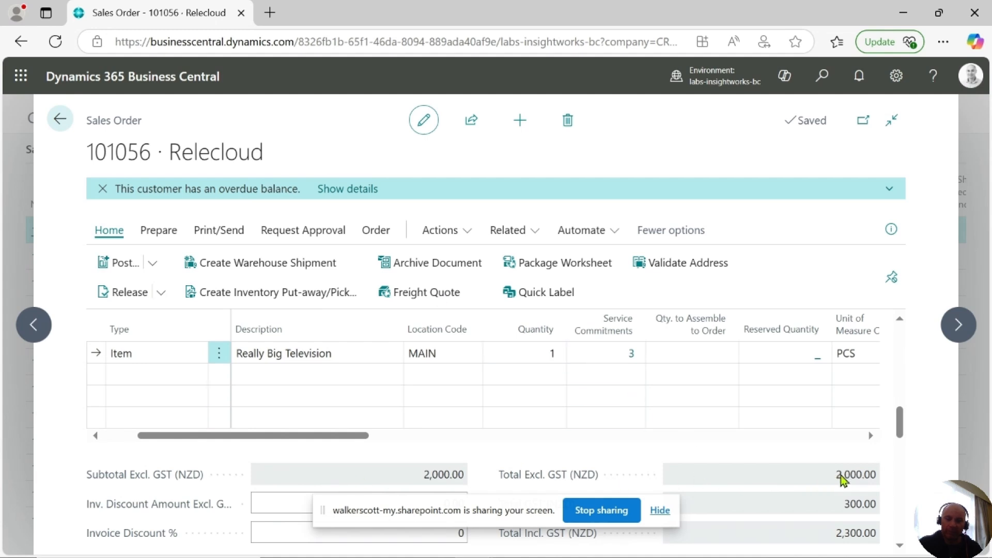
left_click_drag(834, 474, 878, 474)
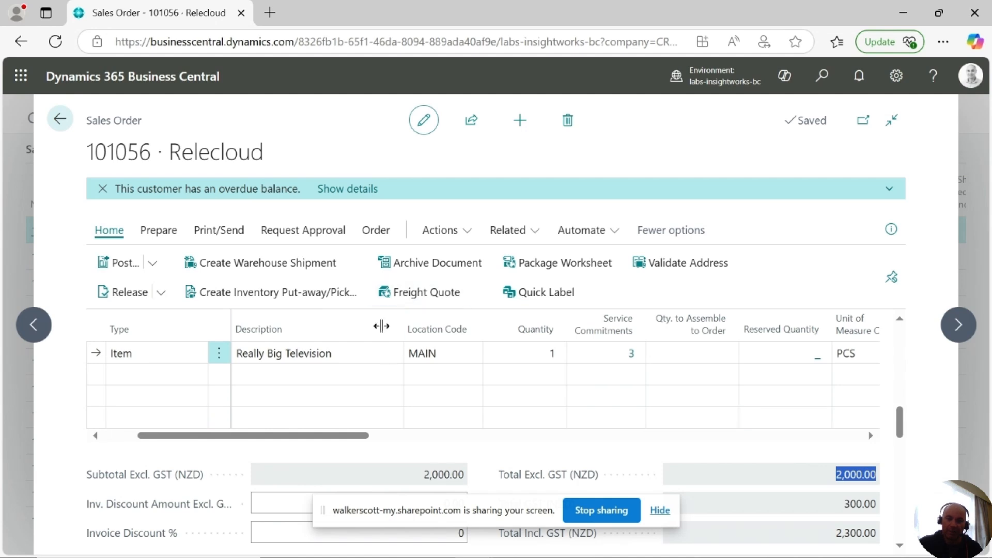
left_click_drag(838, 506, 897, 506)
left_click(665, 442)
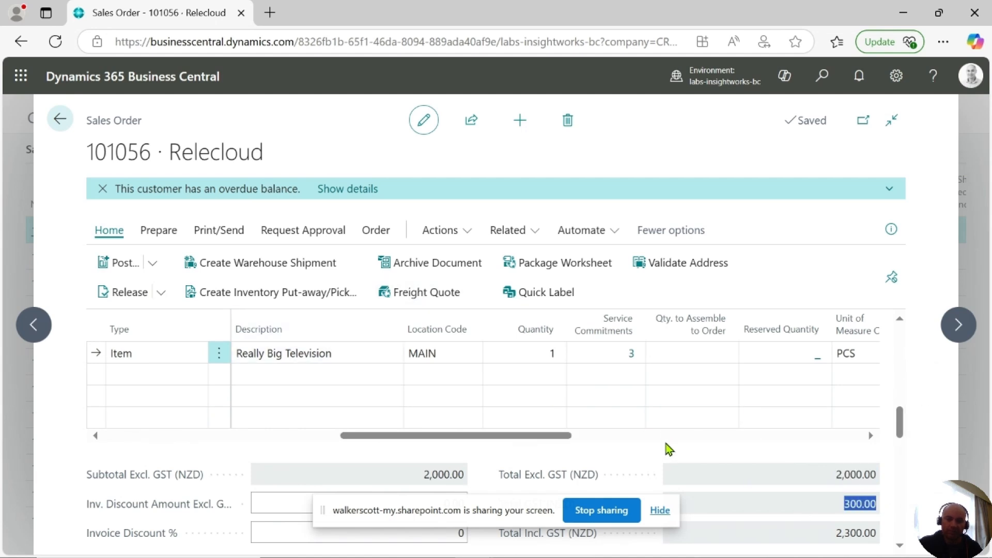
left_click_drag(511, 437, 215, 438)
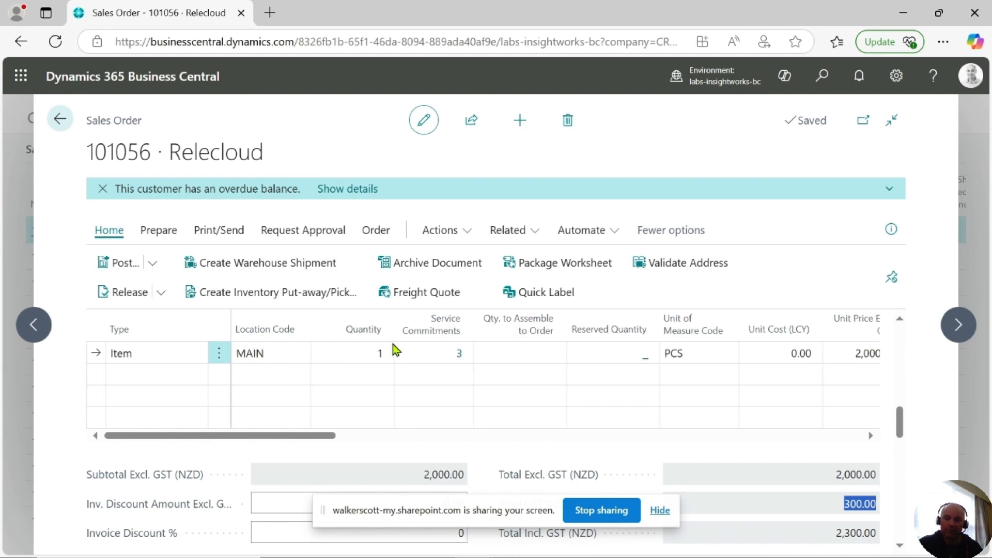
Post the sales order with the Ship option and go back to the Customer Contracts list
scroll(560, 332, "up", 2)
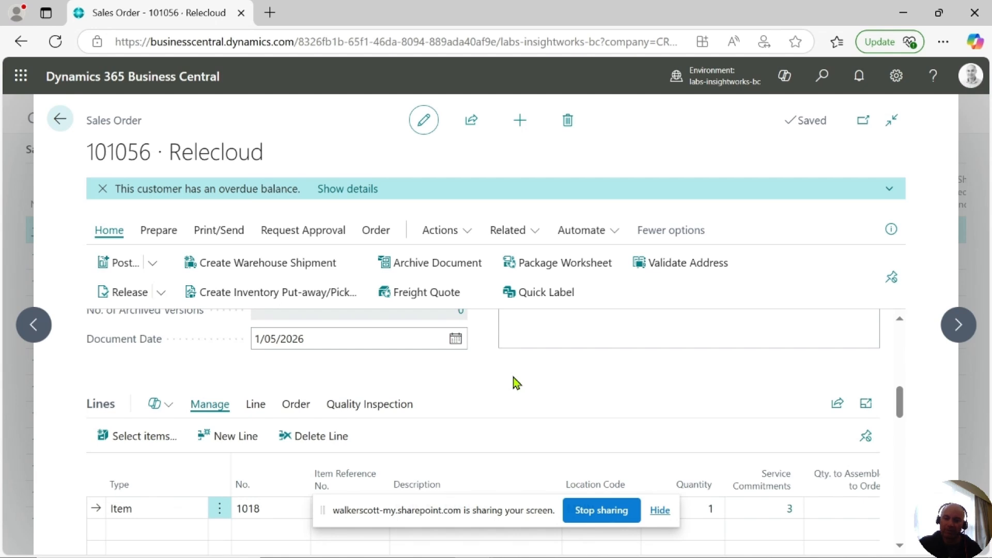
left_click(154, 263)
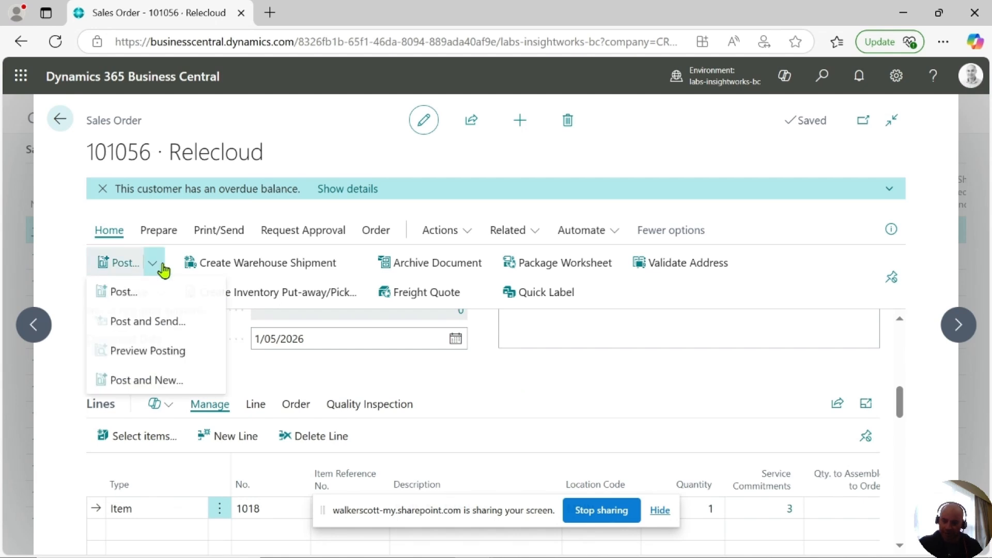
left_click(148, 293)
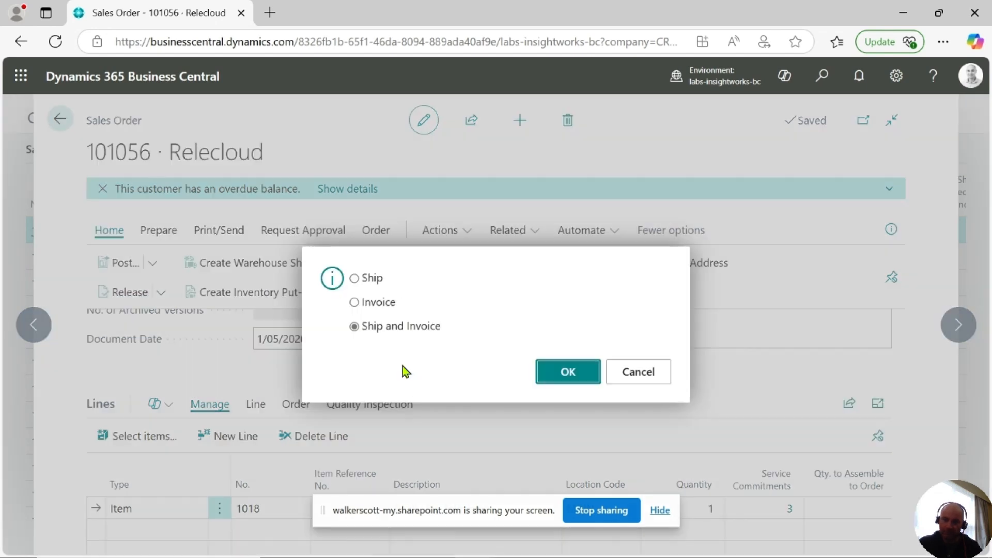
left_click(354, 278)
left_click(570, 373)
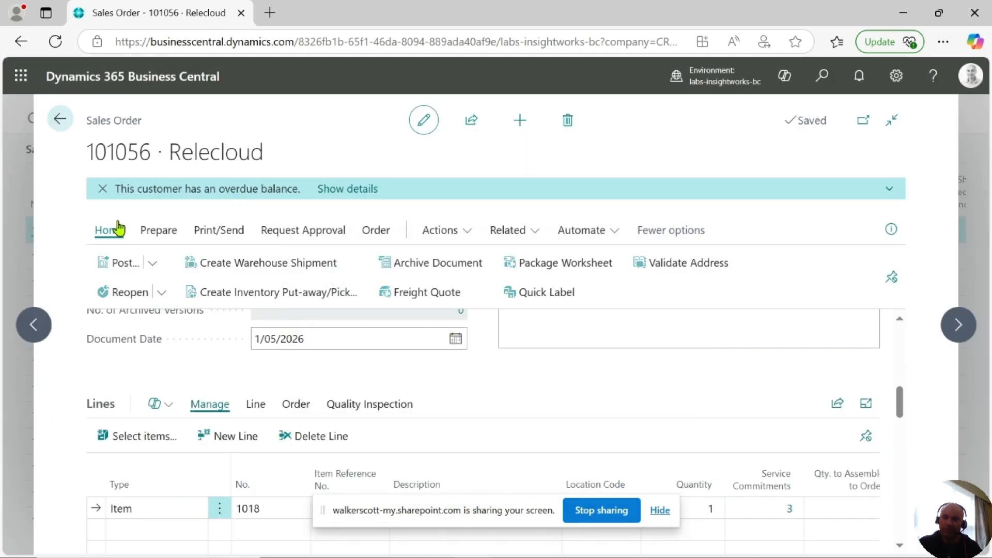
left_click(60, 119)
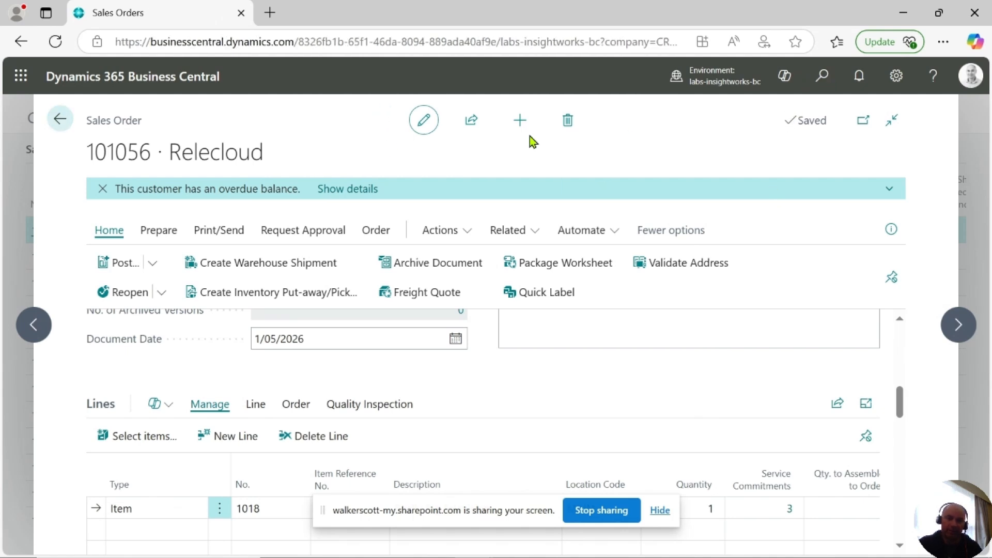
left_click(62, 120)
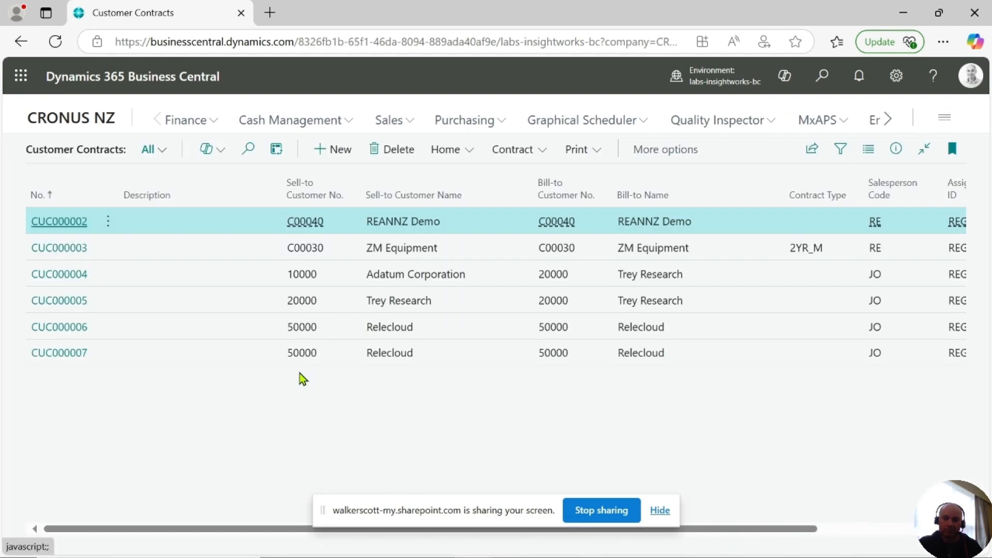
Open customer contract CUC000007 for Relecloud and assign both uncontracted Really Big Television service commitments to it
left_click(48, 362)
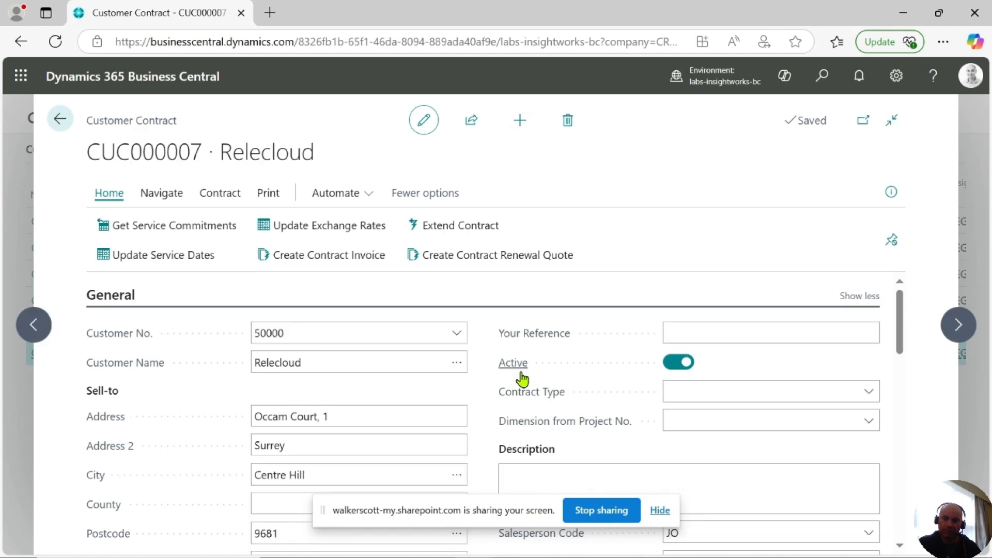
scroll(460, 377, "down", 5)
scroll(442, 395, "down", 2)
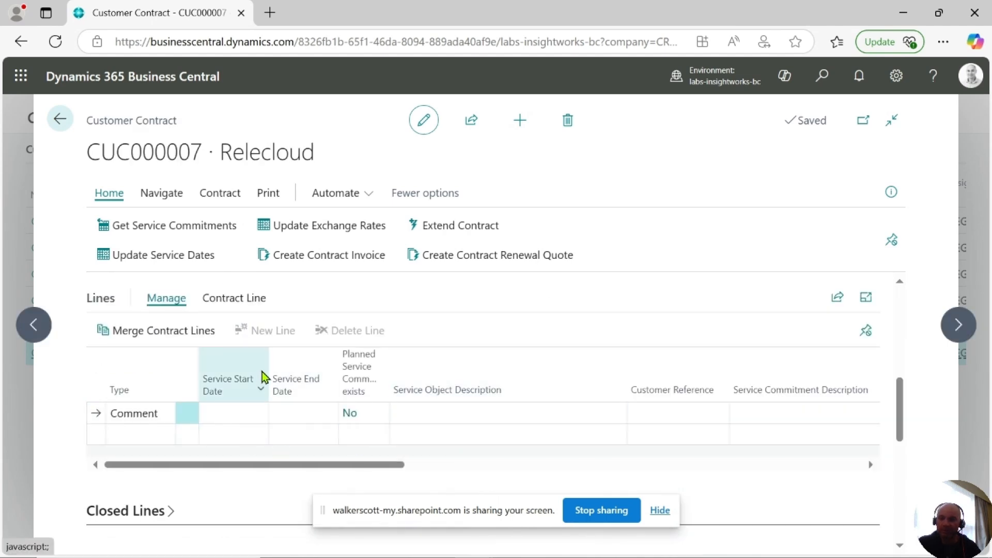
left_click(196, 227)
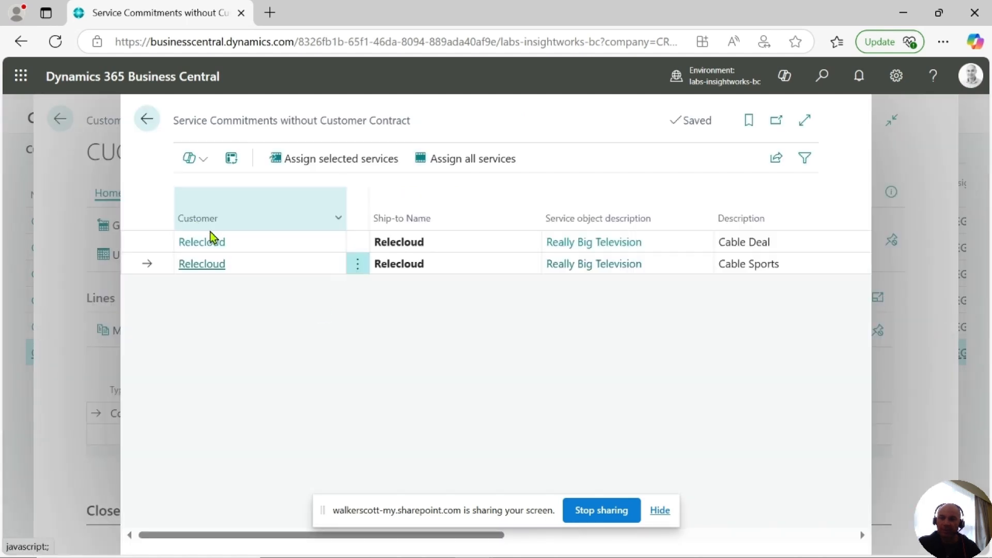
left_click(140, 237, "shift")
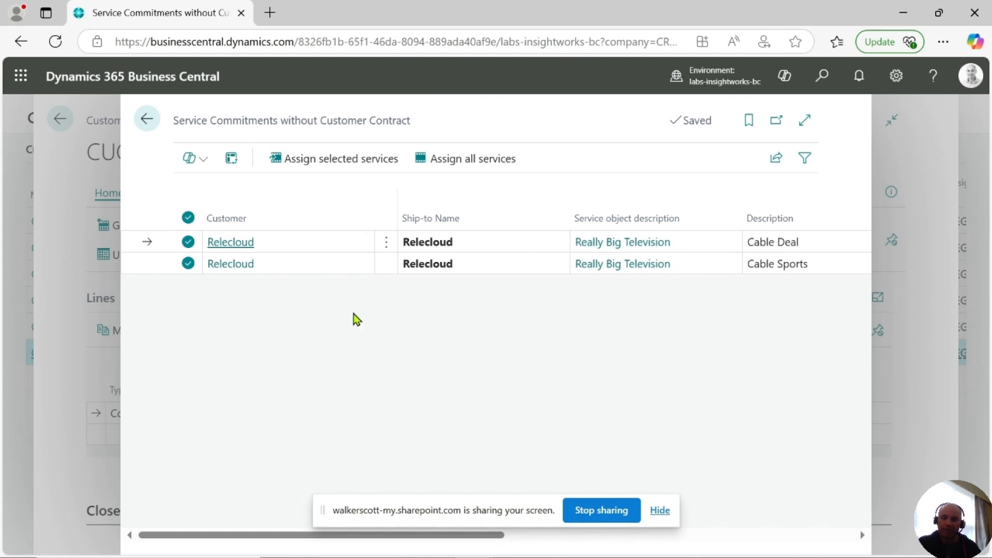
left_click(364, 165)
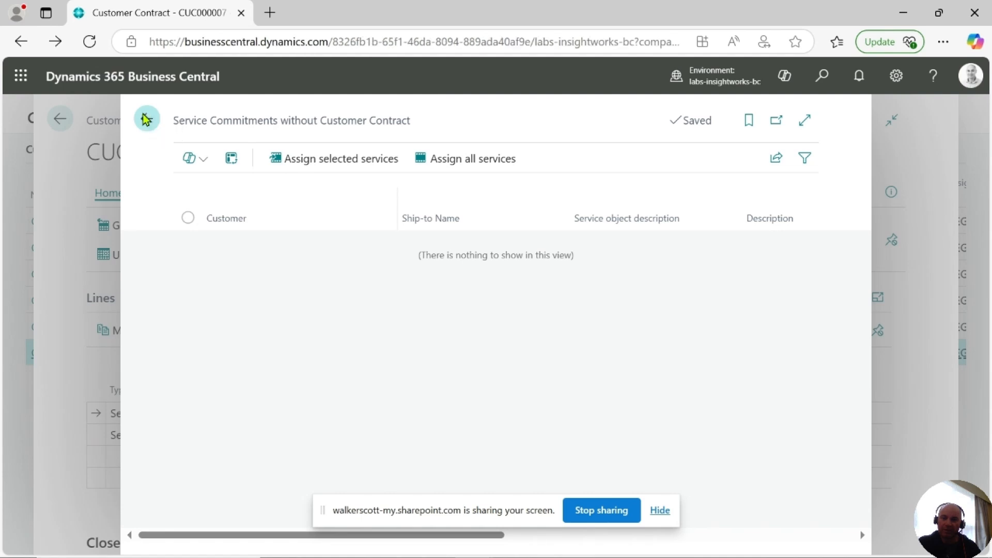
left_click(145, 119)
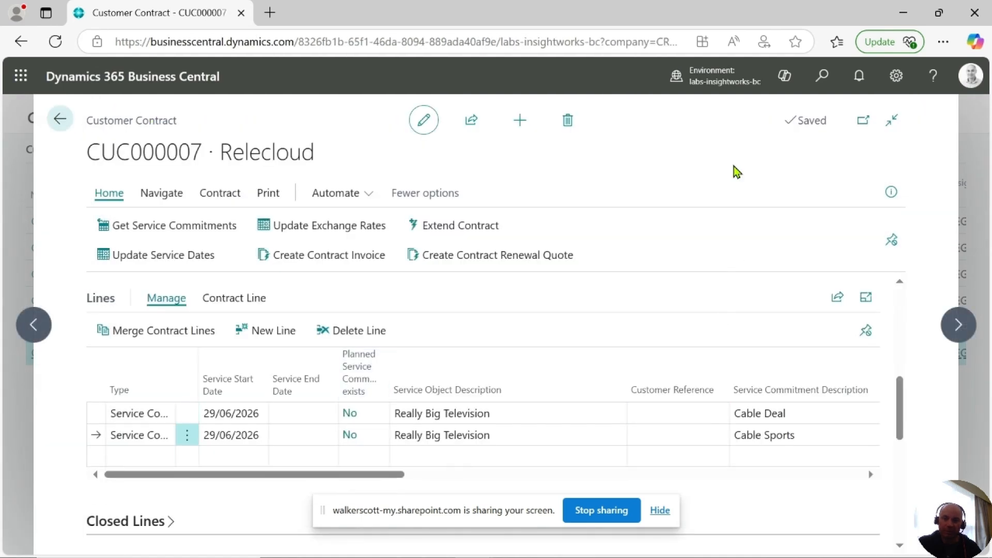
Search for Vendor Contracts and open vendor contract VEC000001 for Fabrikam Inc Xe
left_click(859, 76)
left_click(964, 120)
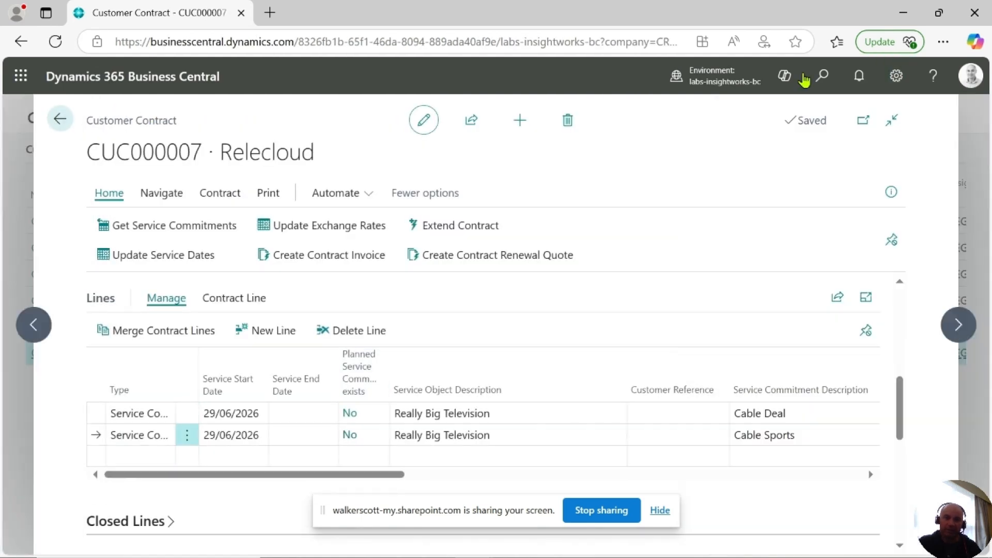
left_click(822, 77)
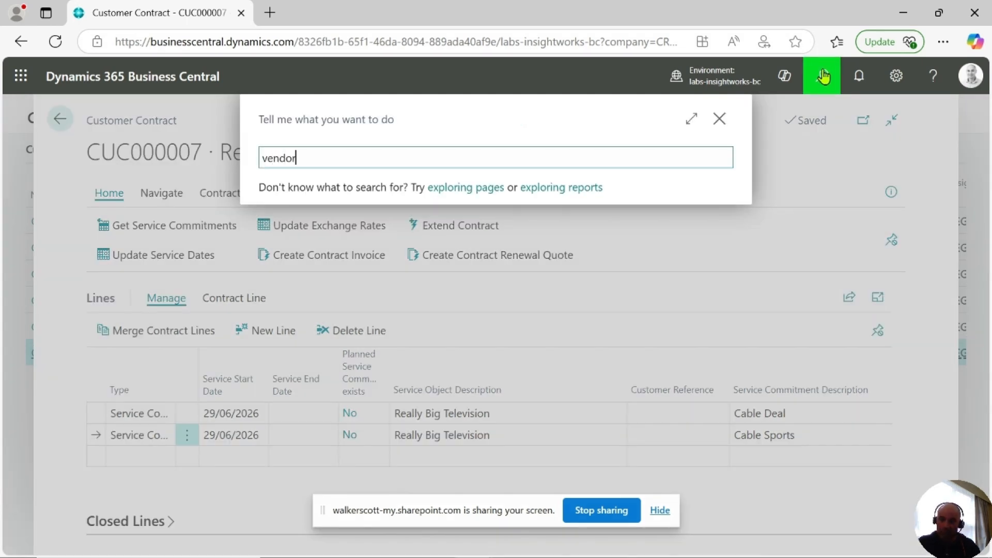
type("vendor contr")
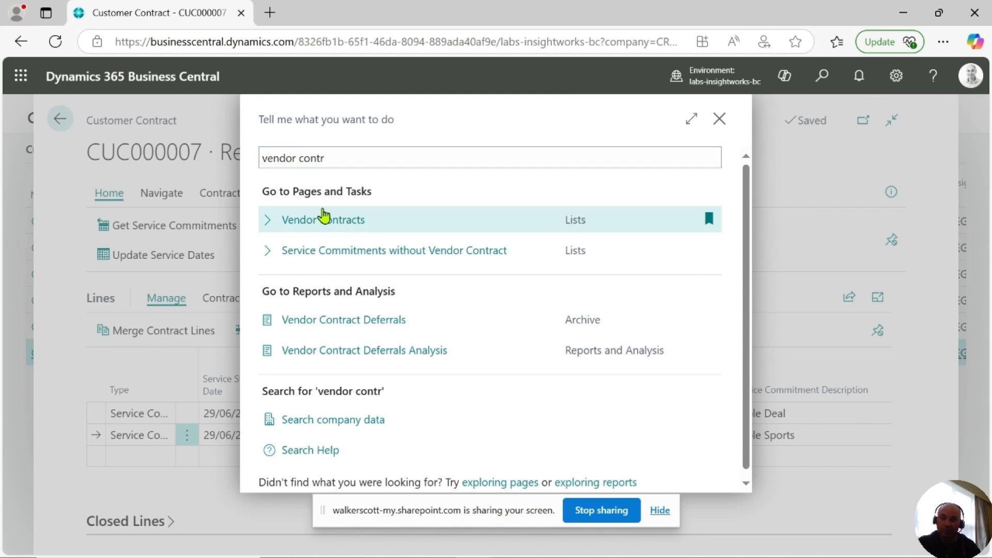
left_click(323, 218)
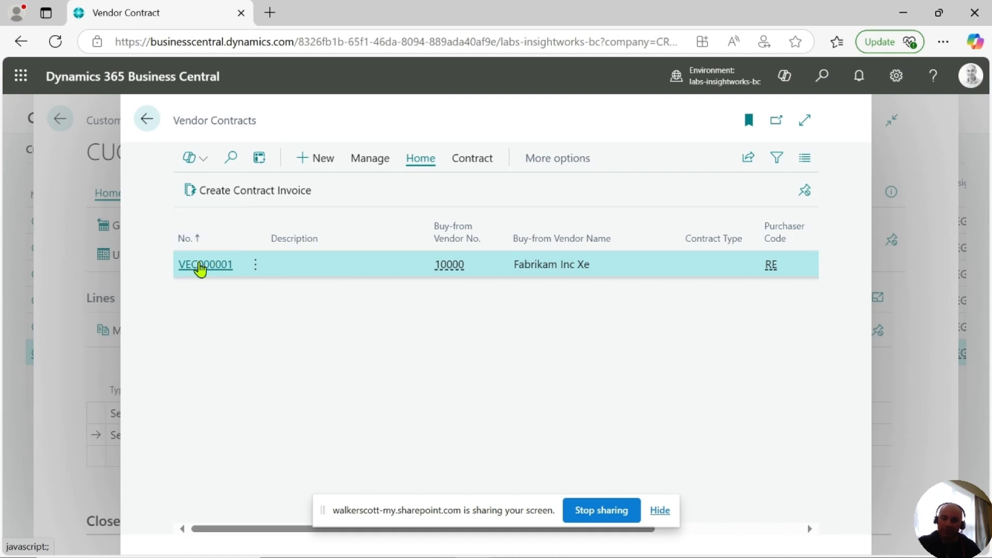
left_click(200, 266)
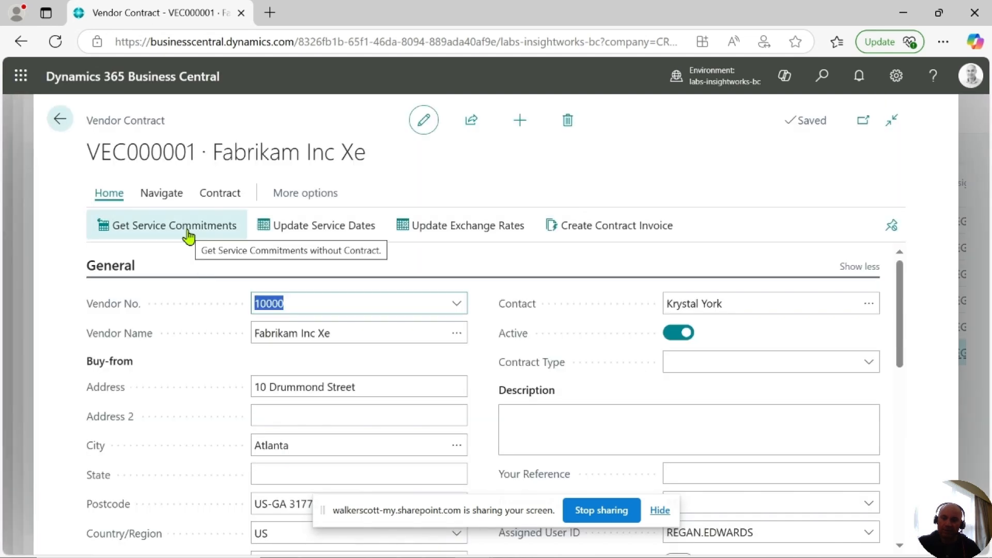
Open Service Commitments without Vendor Contract and assign the Cable Deal commitment to contract VEC000001
left_click(574, 139)
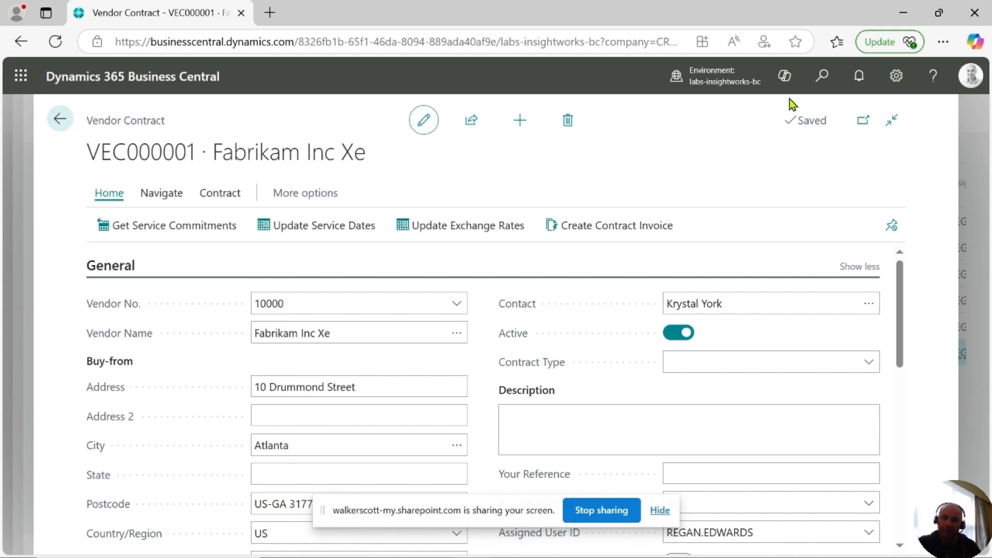
left_click(823, 82)
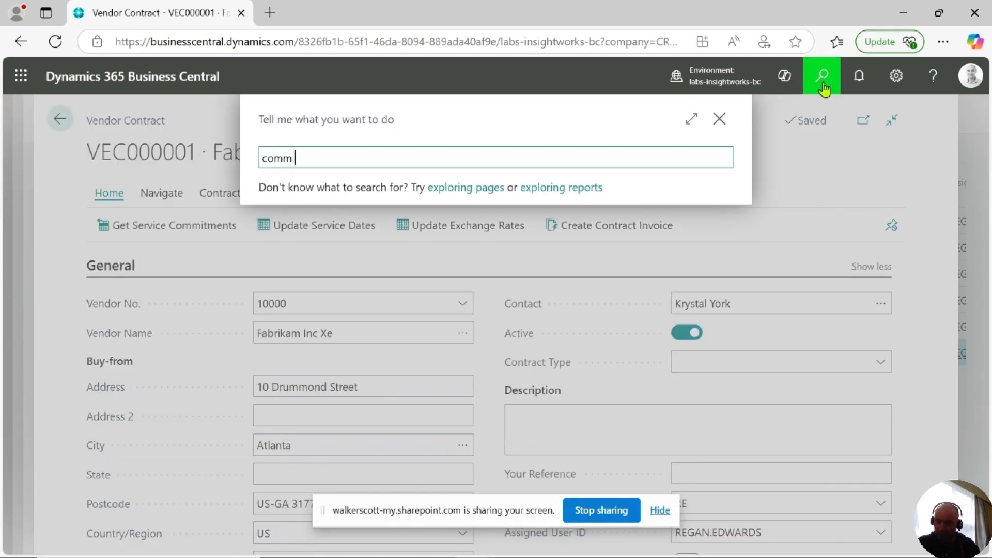
type("comm with")
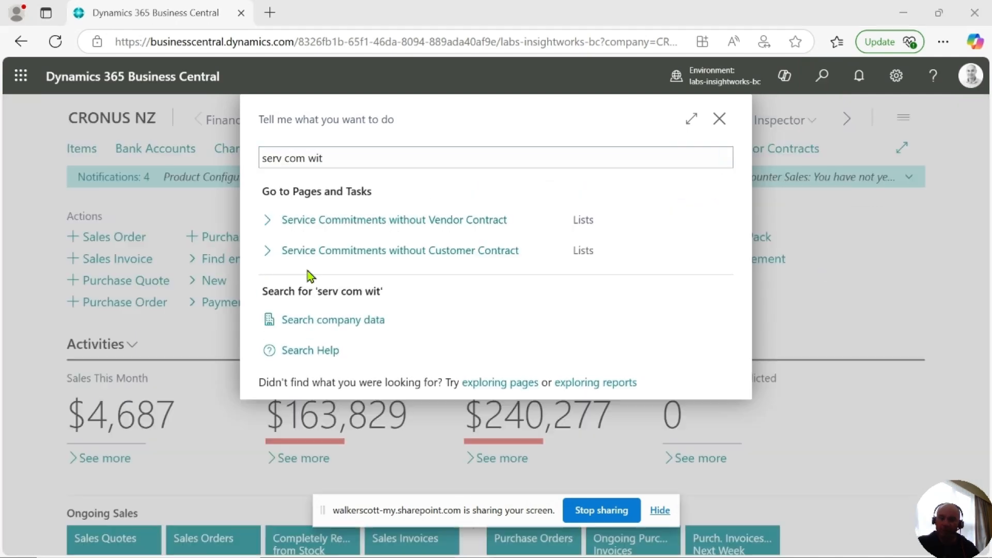
left_click(330, 222)
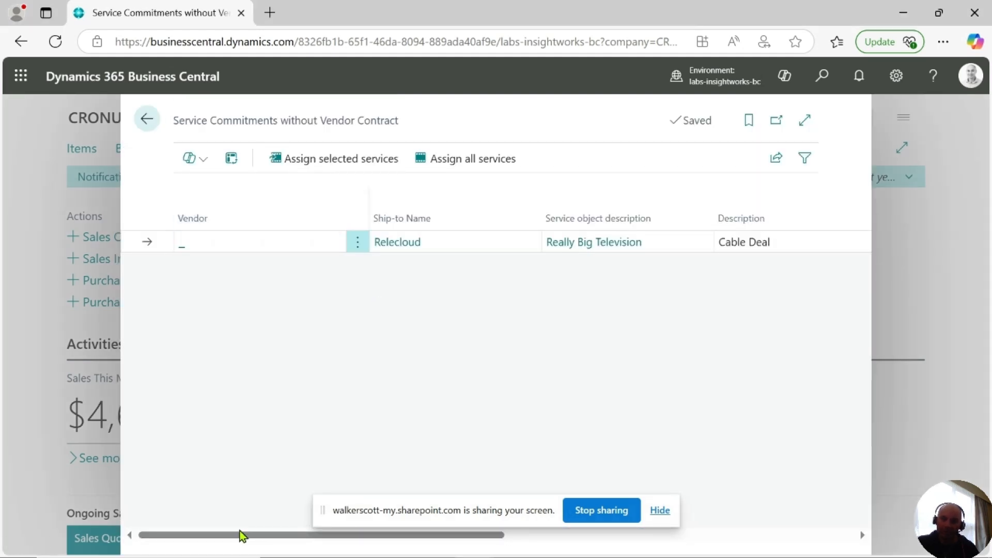
left_click_drag(241, 534, 388, 543)
left_click(558, 240)
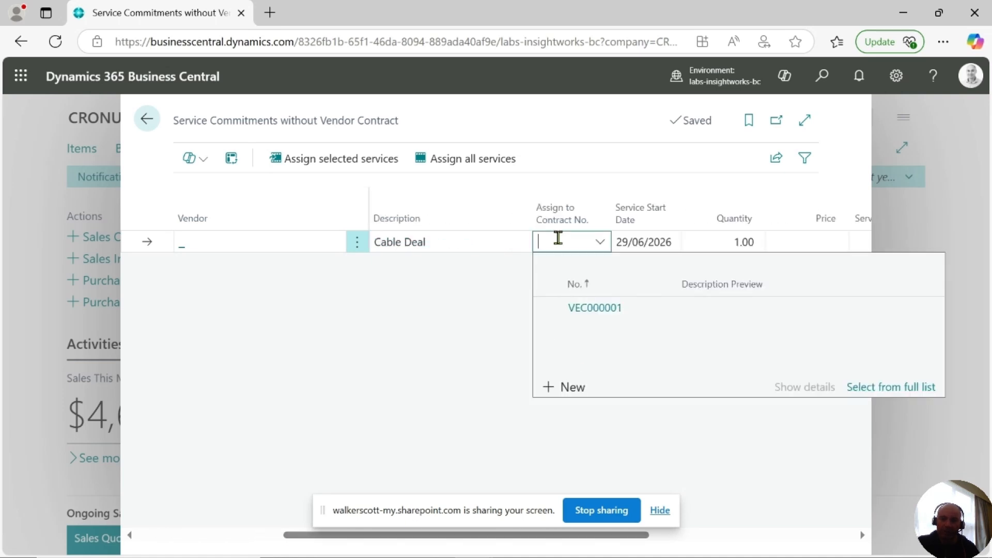
left_click(642, 314)
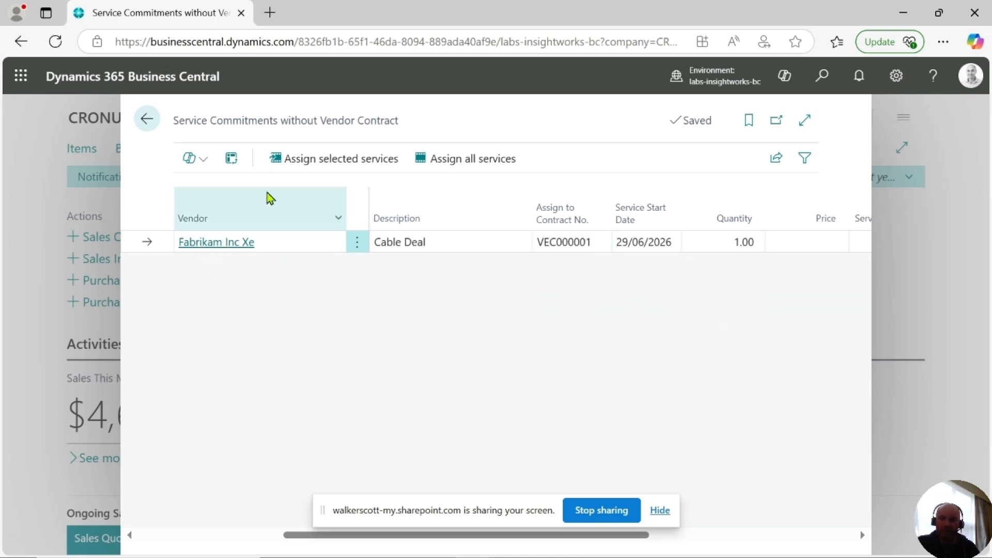
left_click(323, 161)
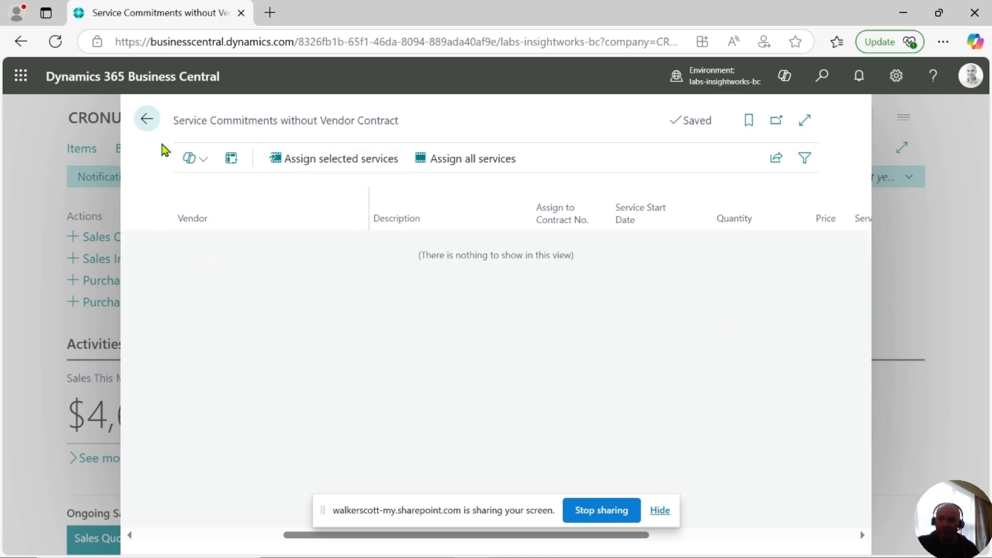
left_click(149, 121)
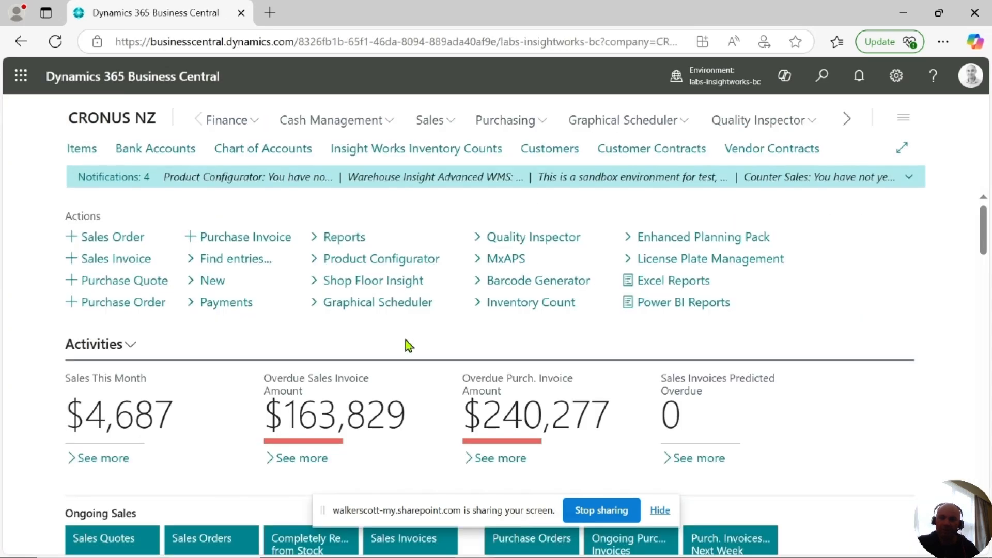
Open vendor contract VEC000001 and review its contract lines, dates and billing columns, then return home
left_click(756, 157)
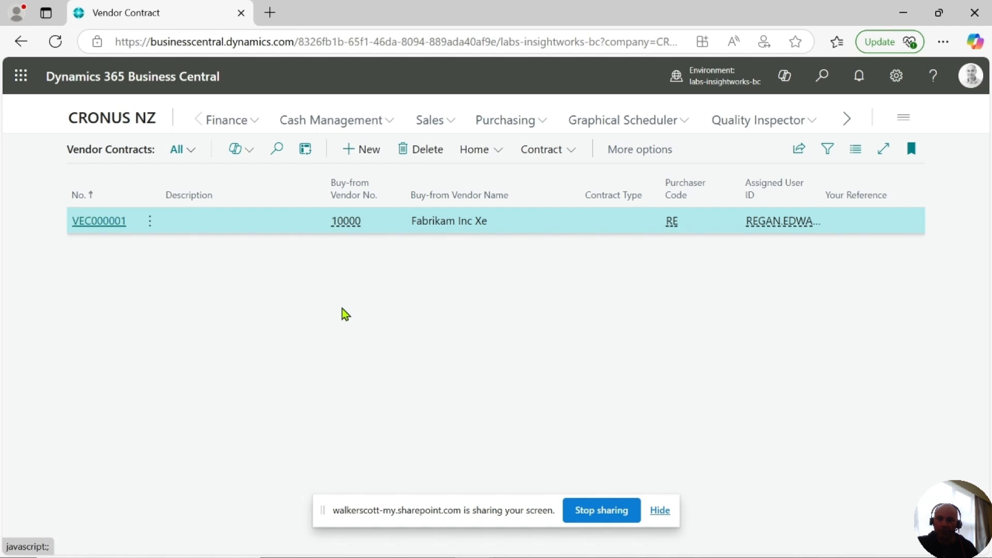
scroll(208, 323, "down", 5)
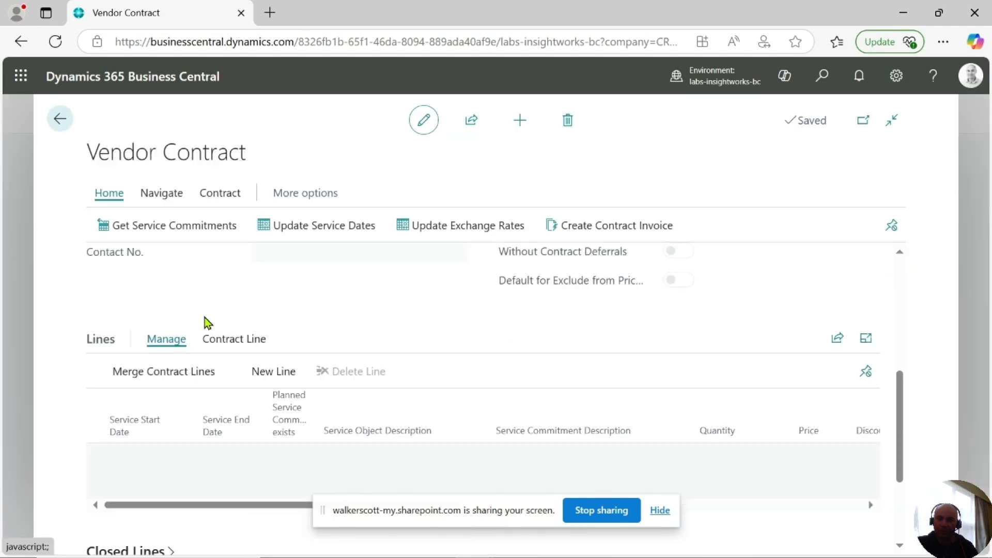
scroll(219, 392, "down", 2)
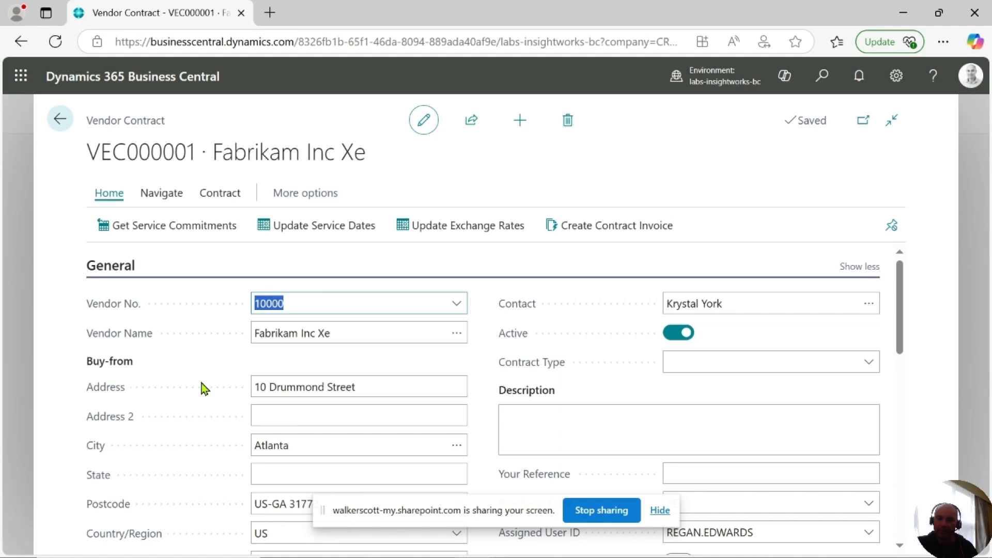
scroll(204, 389, "down", 10)
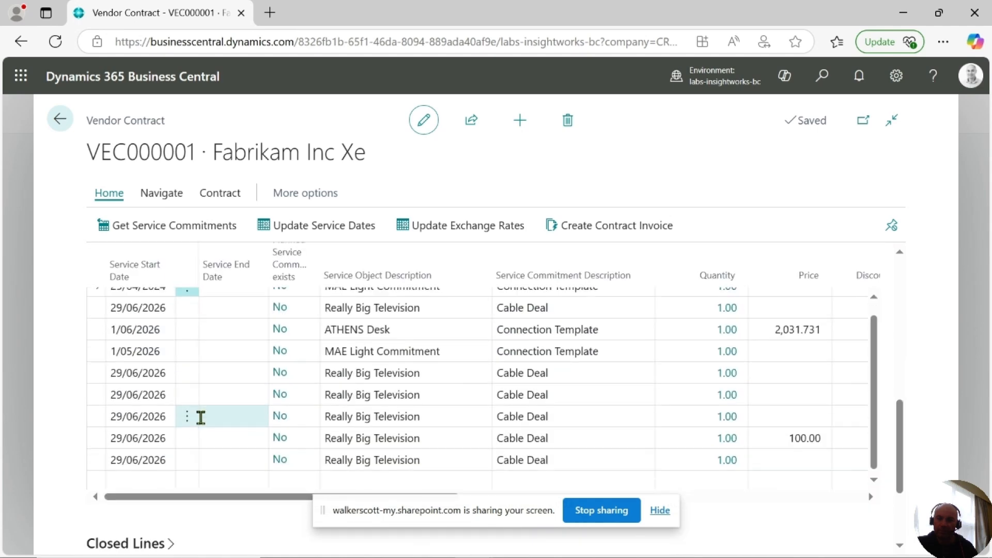
left_click(251, 449)
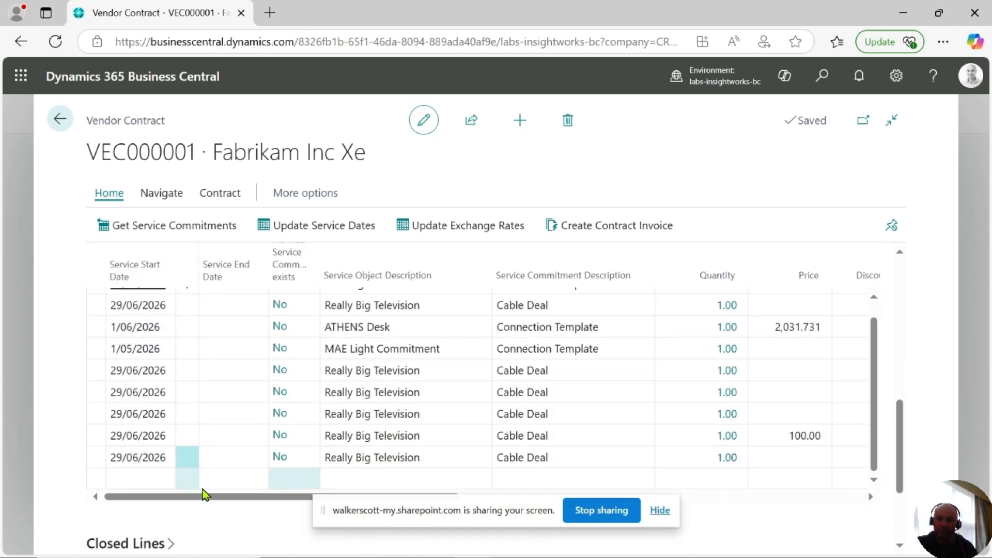
left_click_drag(177, 498, 680, 498)
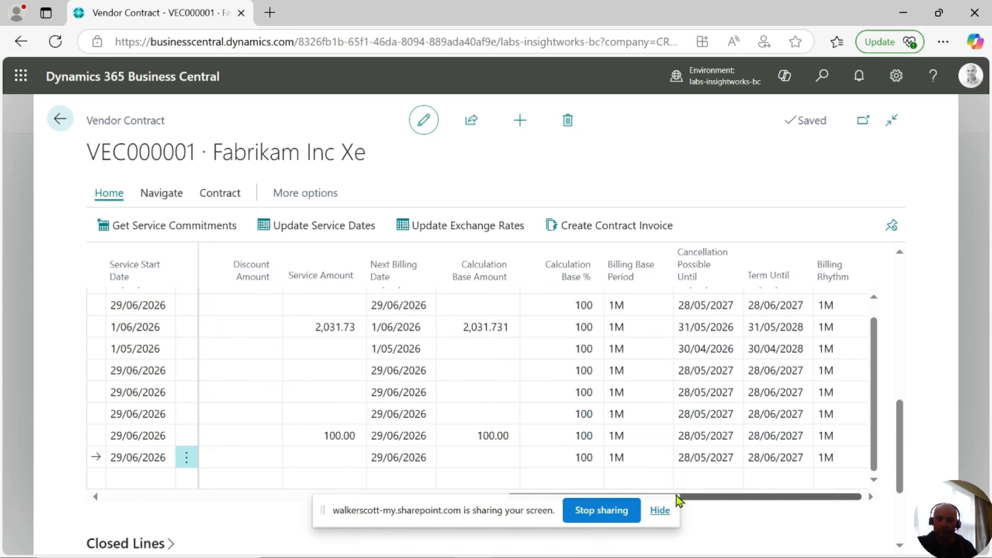
left_click(60, 123)
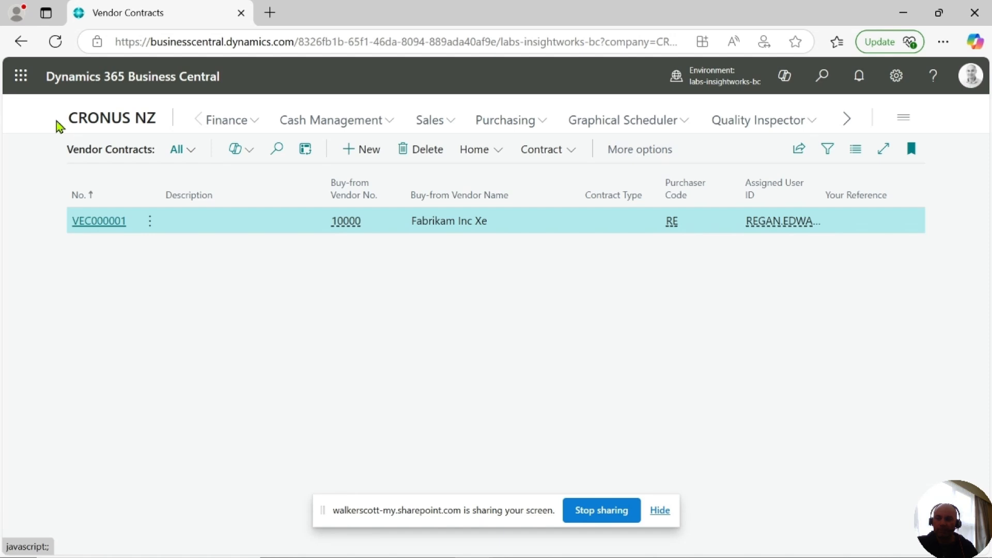
left_click(111, 118)
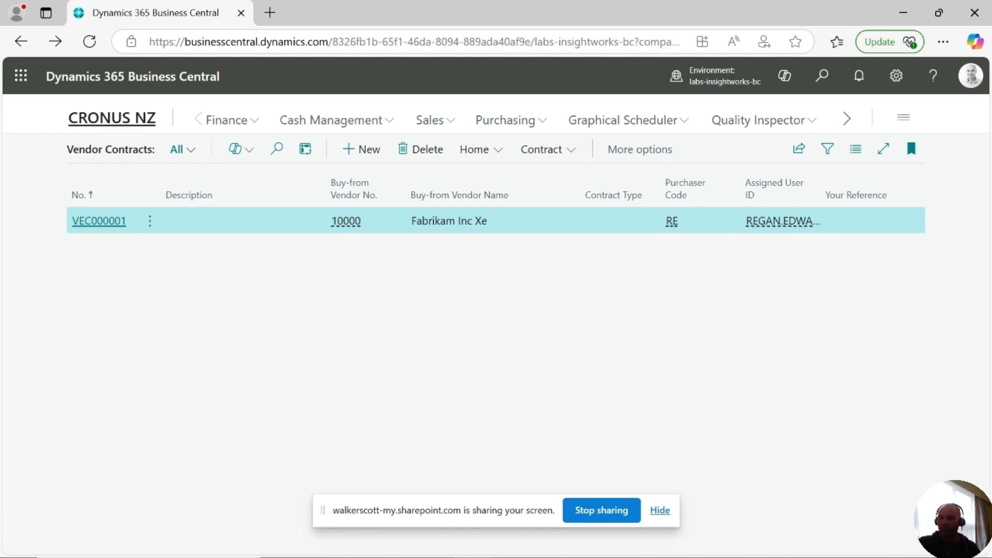